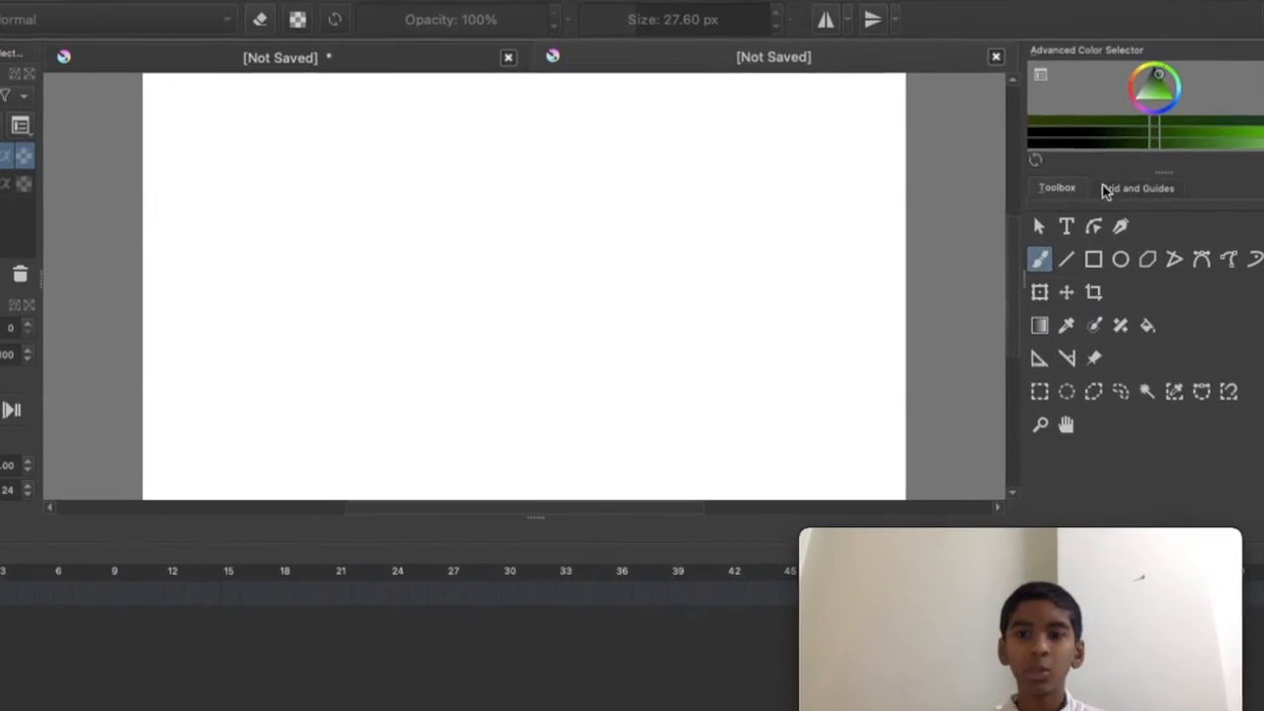
# View the Grid and Guides settings and return to the toolbox
pyautogui.click(1127, 188)
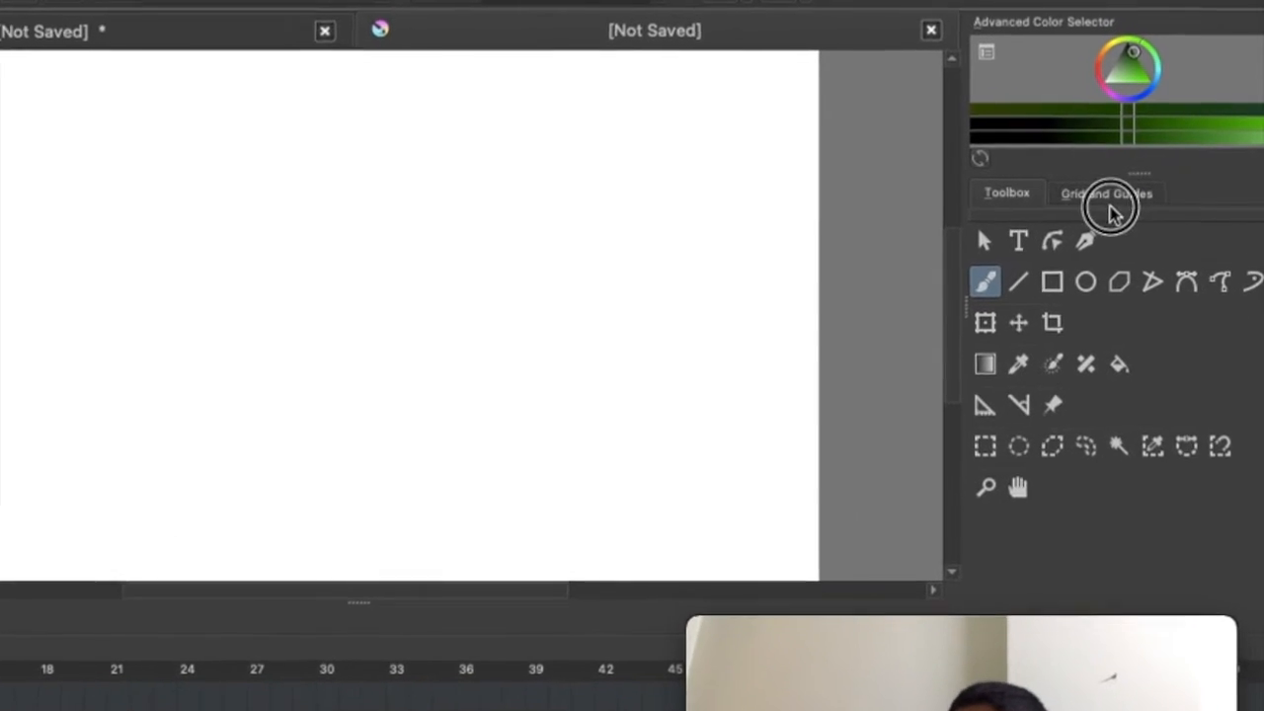
pyautogui.click(990, 194)
pyautogui.click(1096, 194)
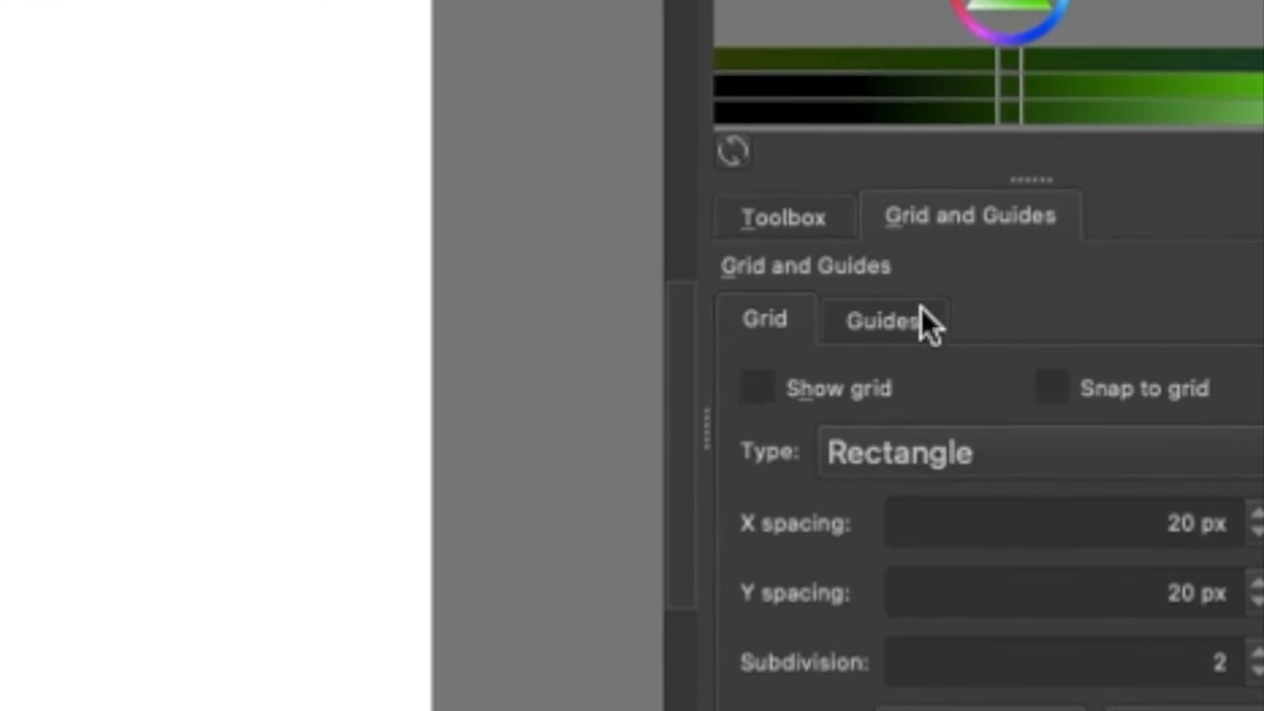
pyautogui.click(766, 228)
pyautogui.click(853, 229)
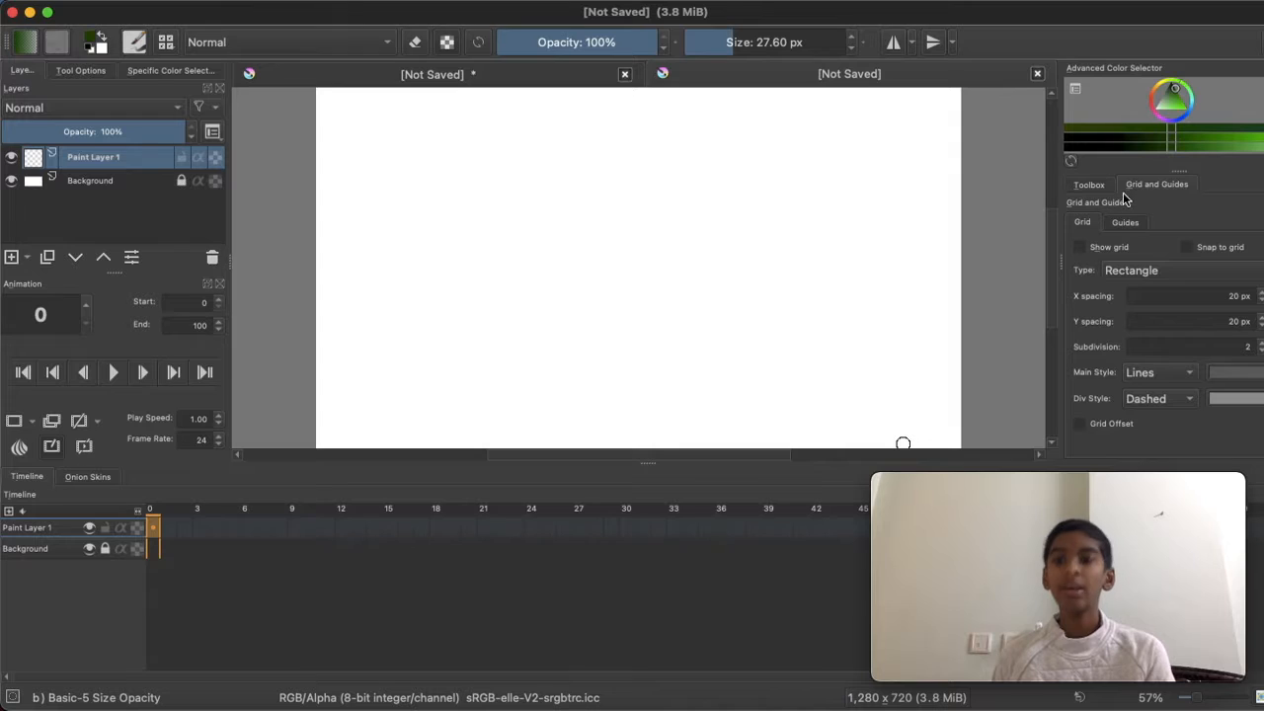
pyautogui.click(1089, 186)
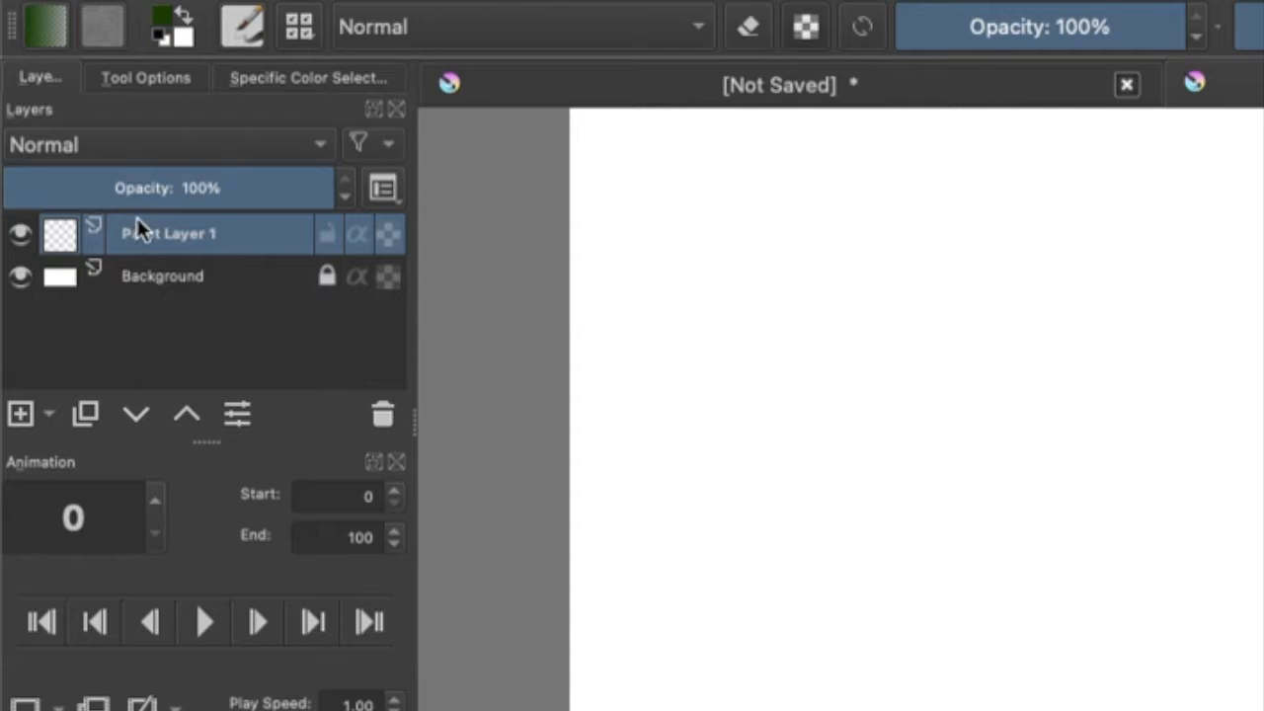
# Unlock the Background layer for a test brush stroke, undo the stroke and lock the layer again
pyautogui.click(173, 286)
pyautogui.click(196, 247)
pyautogui.click(212, 268)
pyautogui.click(1096, 332)
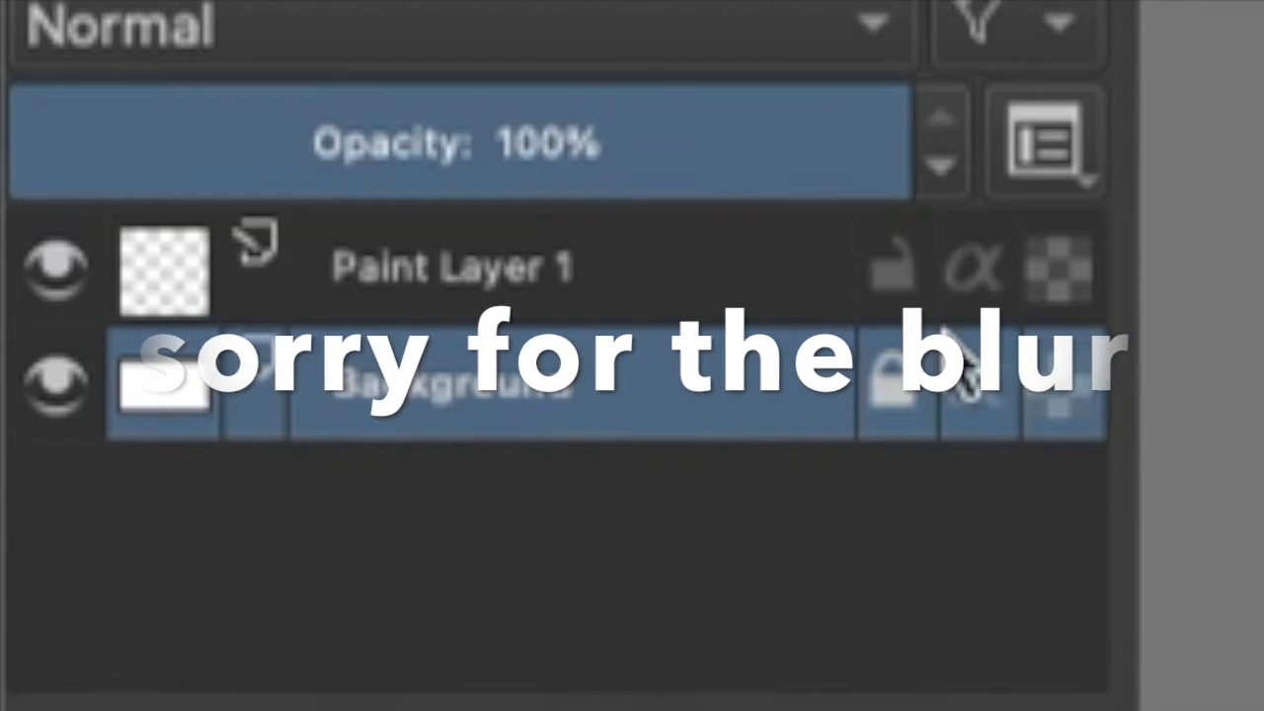
pyautogui.click(889, 395)
pyautogui.moveTo(440, 293)
pyautogui.mouseDown()
pyautogui.moveTo(602, 268)
pyautogui.moveTo(839, 293)
pyautogui.moveTo(908, 237)
pyautogui.mouseUp()
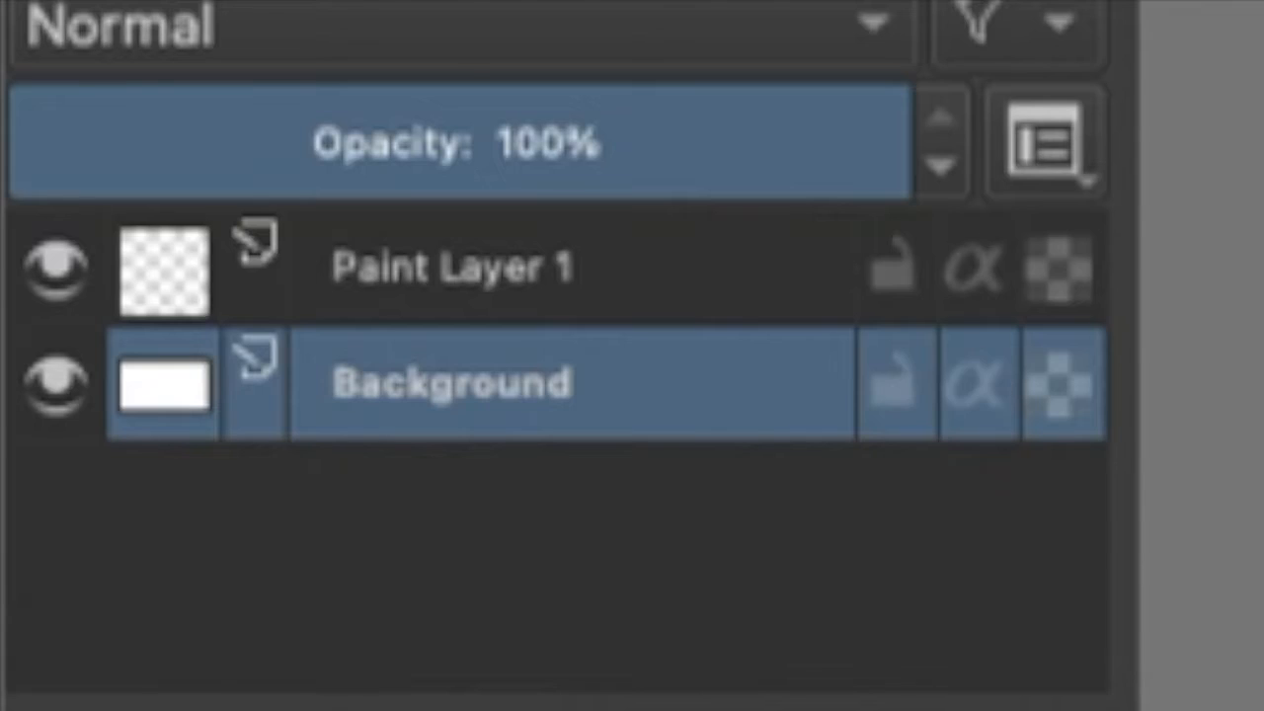
pyautogui.hotkey('ctrl', 'z')
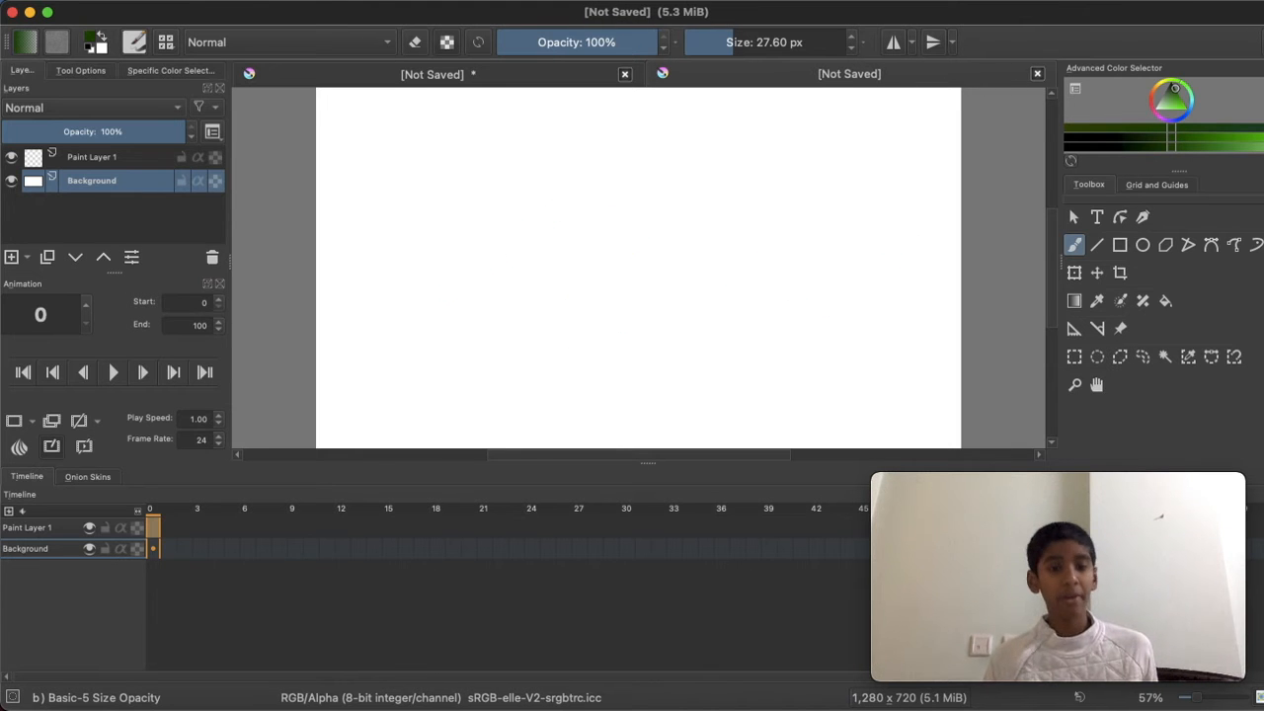
pyautogui.click(182, 181)
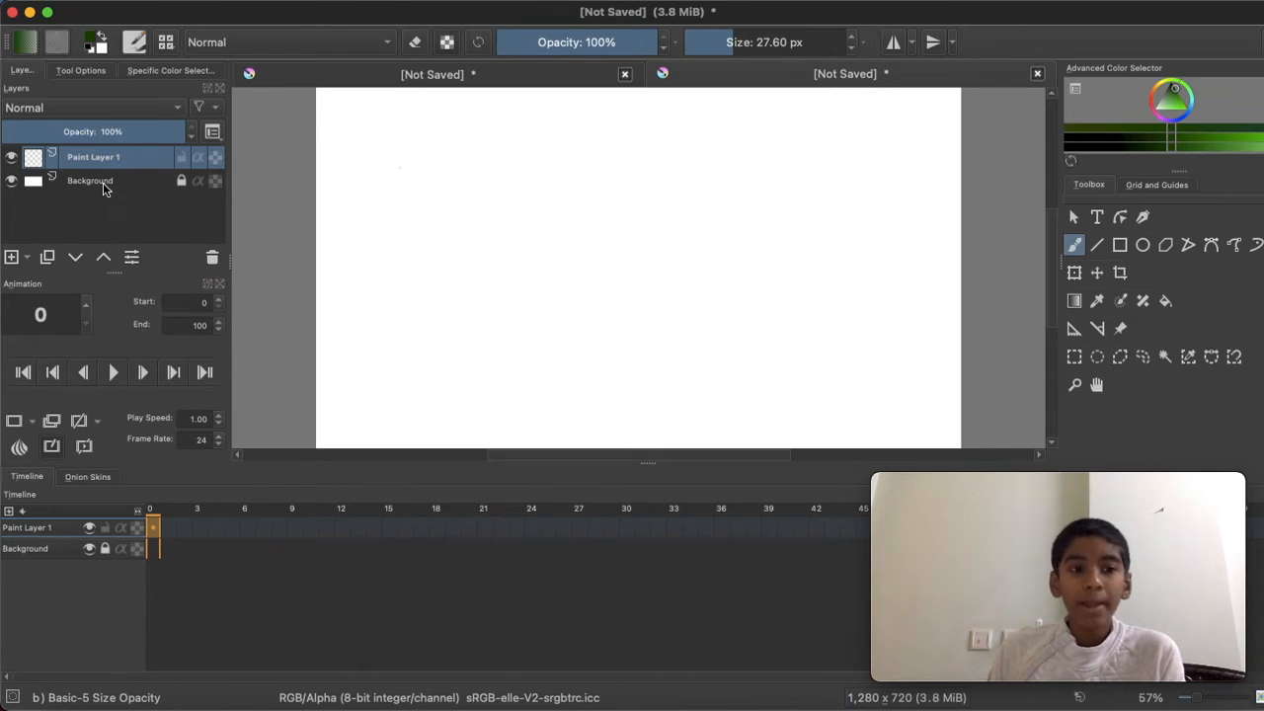
# Draw a dark green five-petal flower outline freehand on Paint Layer 1, undoing the first test squiggle
pyautogui.moveTo(461, 279)
pyautogui.mouseDown()
pyautogui.moveTo(570, 177)
pyautogui.moveTo(641, 279)
pyautogui.moveTo(699, 263)
pyautogui.moveTo(709, 291)
pyautogui.mouseUp()
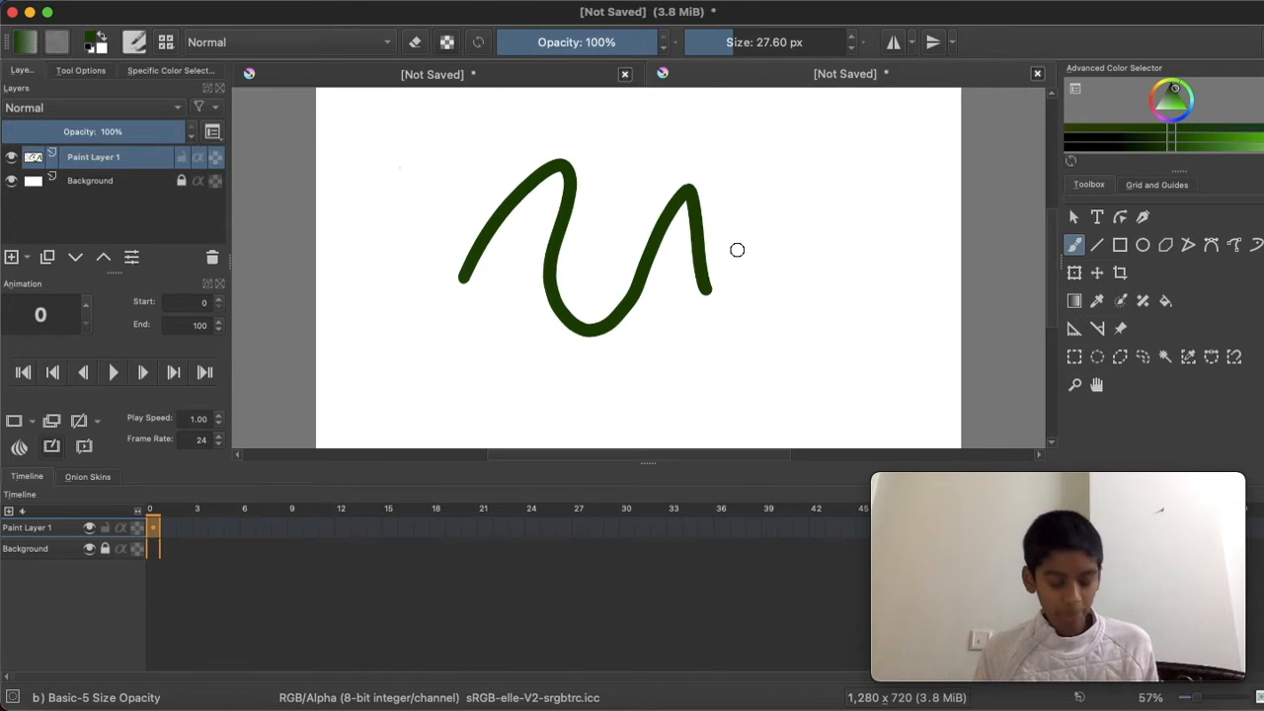
pyautogui.press('super+z')
pyautogui.moveTo(559, 262)
pyautogui.mouseDown()
pyautogui.moveTo(564, 361)
pyautogui.moveTo(615, 299)
pyautogui.moveTo(673, 371)
pyautogui.moveTo(747, 359)
pyautogui.moveTo(755, 316)
pyautogui.mouseUp()
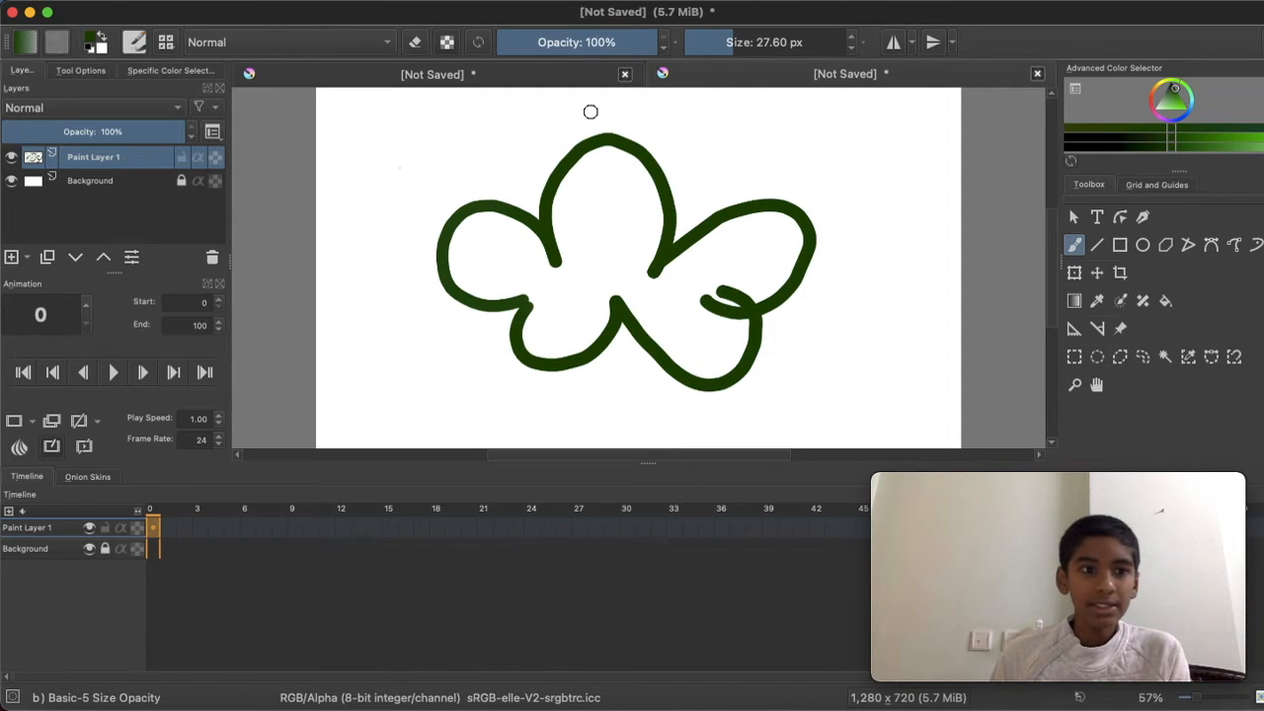
# Add a paint layer above the flower outline, choose a brighter green and set the brush size to about 79 px
pyautogui.click(11, 258)
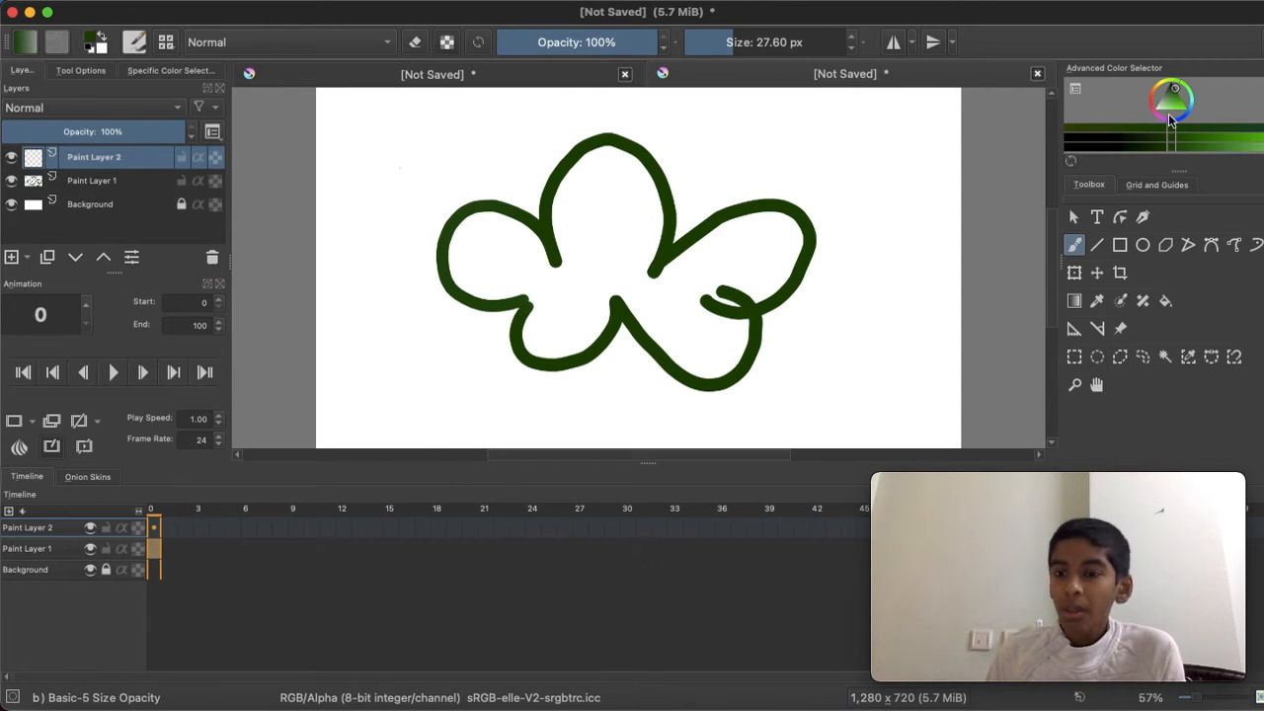
pyautogui.click(1175, 97)
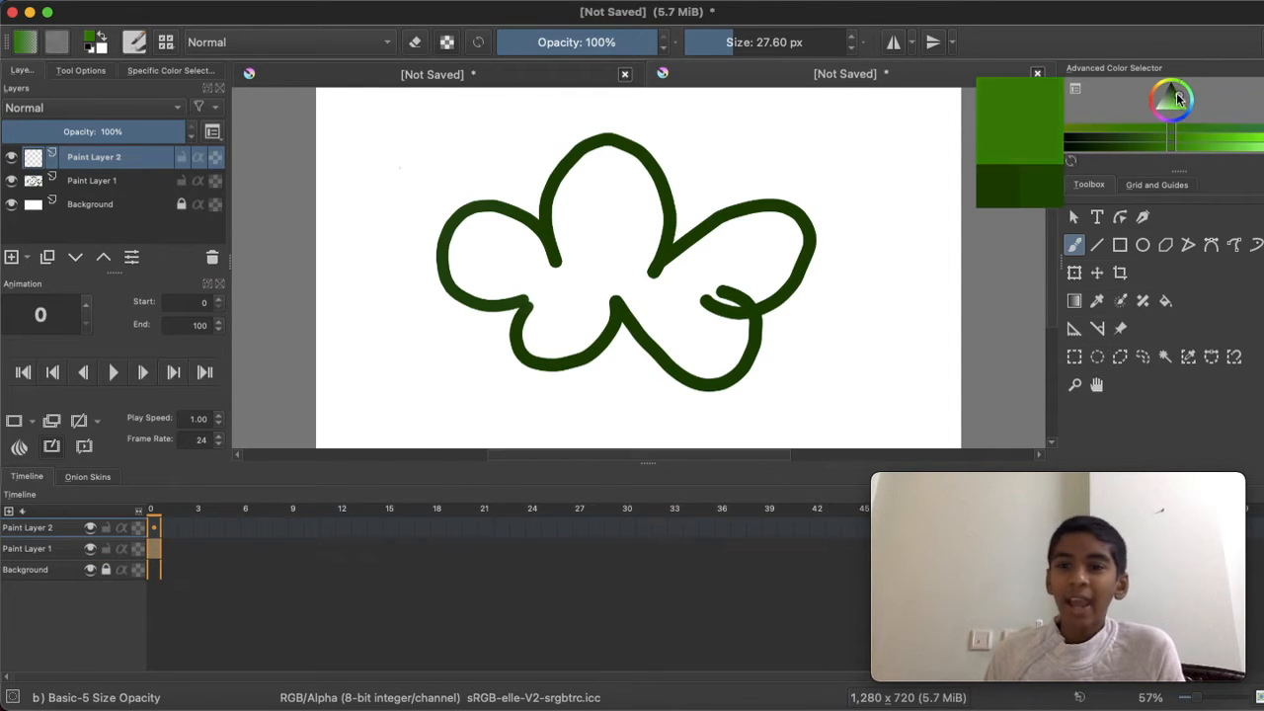
pyautogui.moveTo(744, 48); pyautogui.dragTo(753, 50)
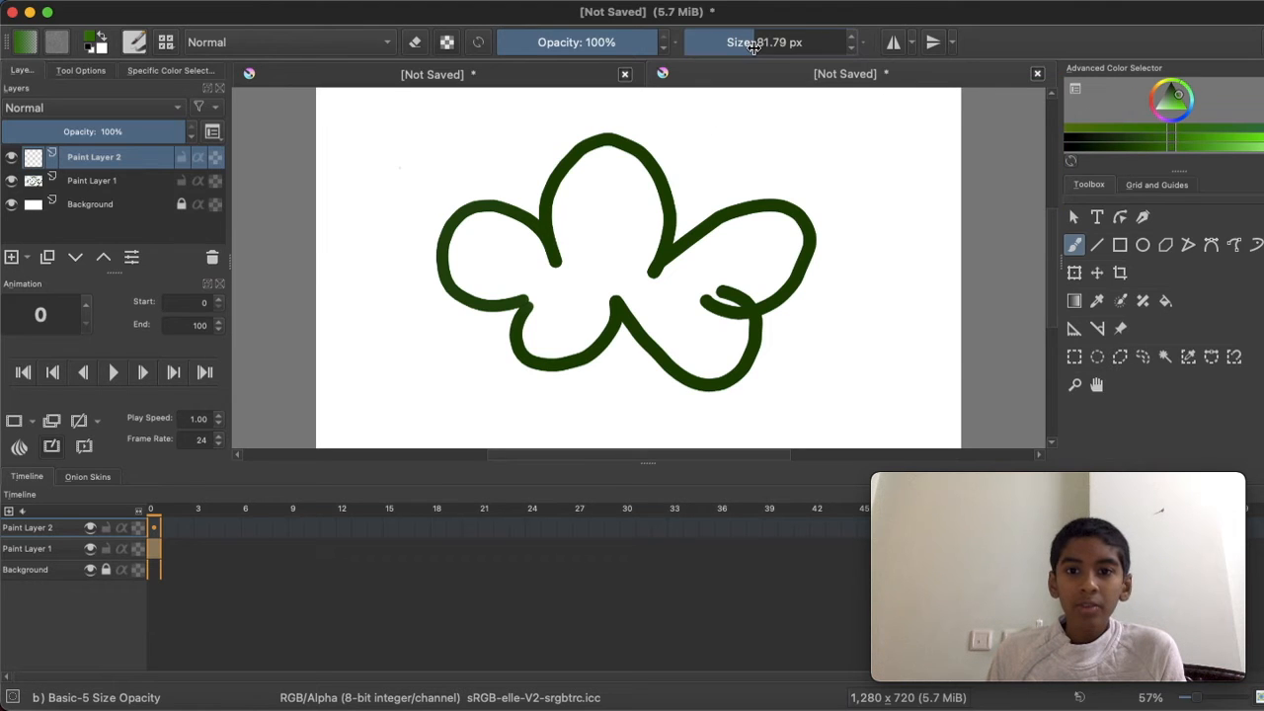
# Try painting the green fill over the flower outline on Paint Layer 2 and undo the strokes
pyautogui.moveTo(586, 268)
pyautogui.mouseDown()
pyautogui.moveTo(584, 210)
pyautogui.moveTo(608, 201)
pyautogui.moveTo(624, 227)
pyautogui.moveTo(611, 263)
pyautogui.moveTo(582, 282)
pyautogui.moveTo(556, 234)
pyautogui.moveTo(599, 185)
pyautogui.mouseUp()
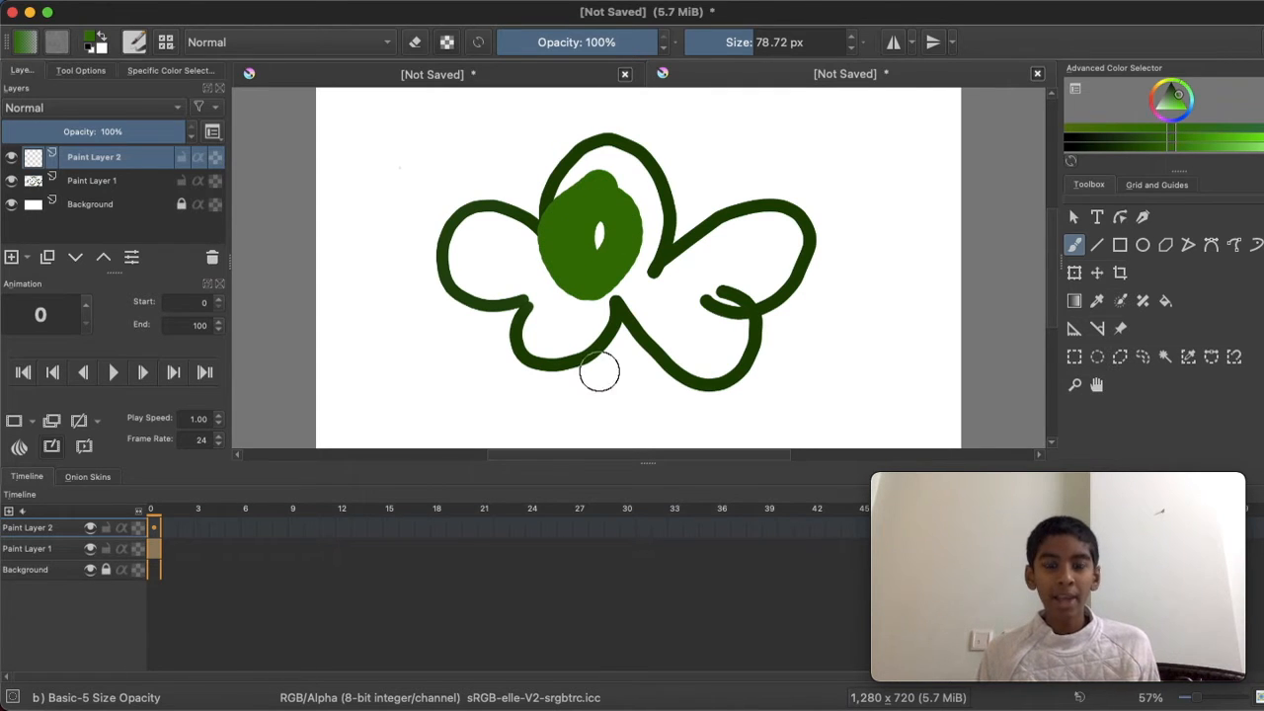
pyautogui.moveTo(602, 182)
pyautogui.mouseDown()
pyautogui.moveTo(550, 93)
pyautogui.moveTo(541, 99)
pyautogui.mouseUp()
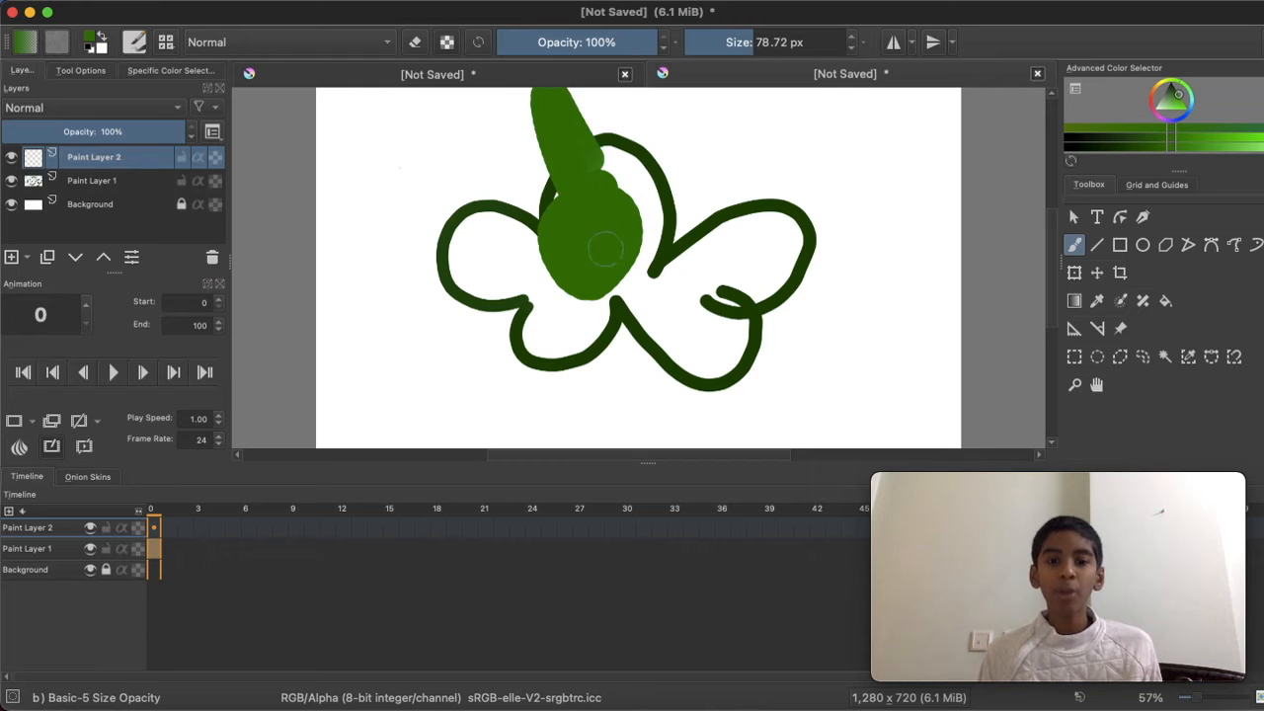
pyautogui.hotkey('ctrl', 'z')
pyautogui.hotkey('ctrl', 'z')
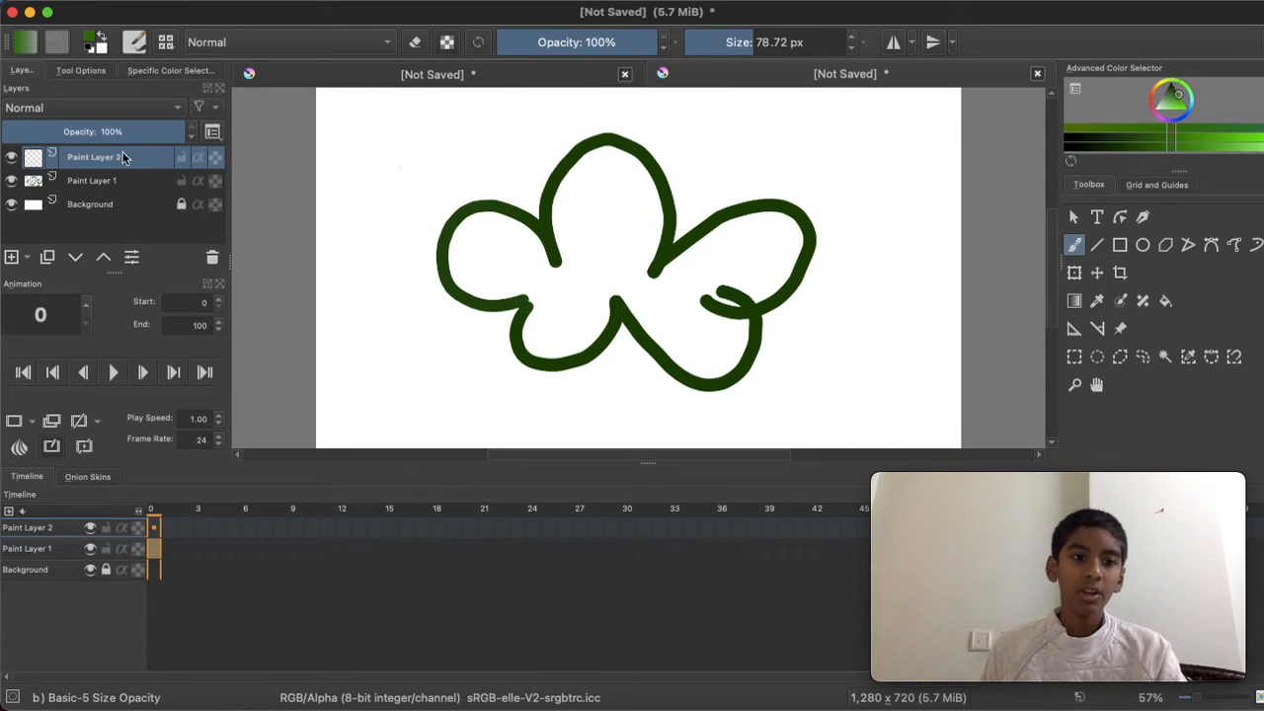
# Move Paint Layer 2 below Paint Layer 1 and paint the upper petal green behind the outline
pyautogui.moveTo(123, 161); pyautogui.dragTo(118, 188)
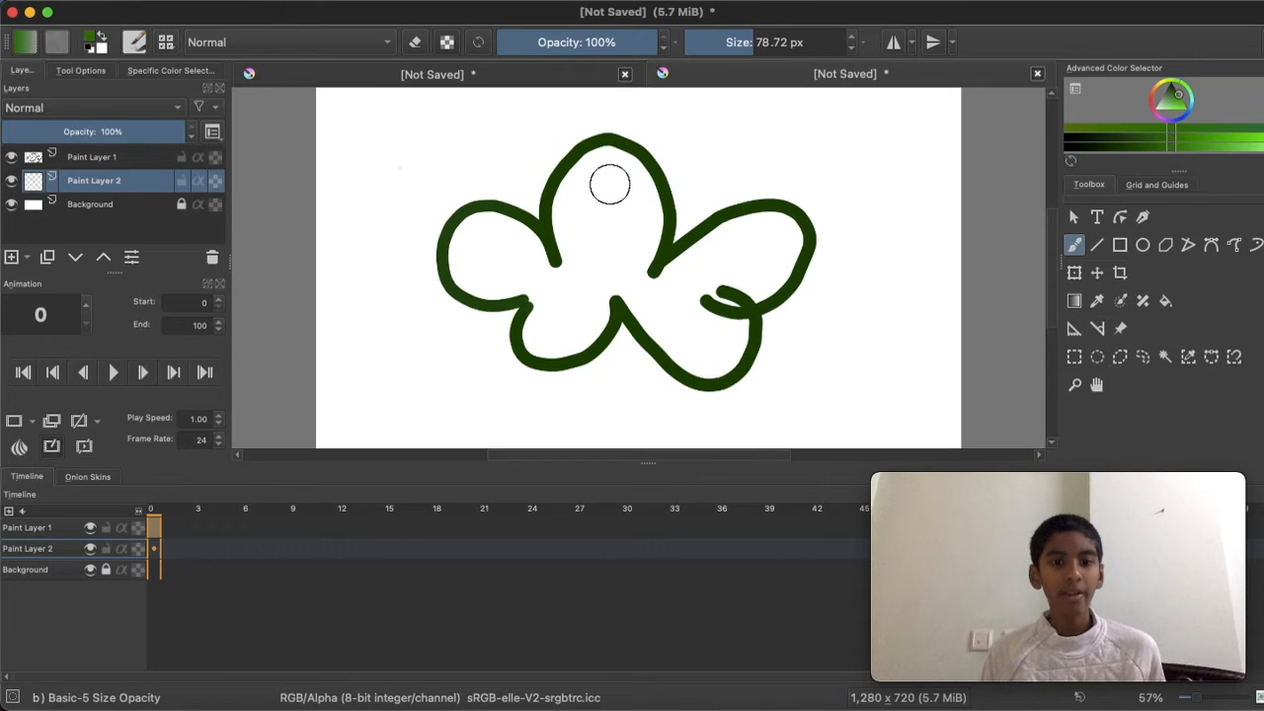
pyautogui.moveTo(578, 265)
pyautogui.mouseDown()
pyautogui.moveTo(570, 201)
pyautogui.moveTo(595, 152)
pyautogui.moveTo(625, 145)
pyautogui.moveTo(642, 161)
pyautogui.mouseUp()
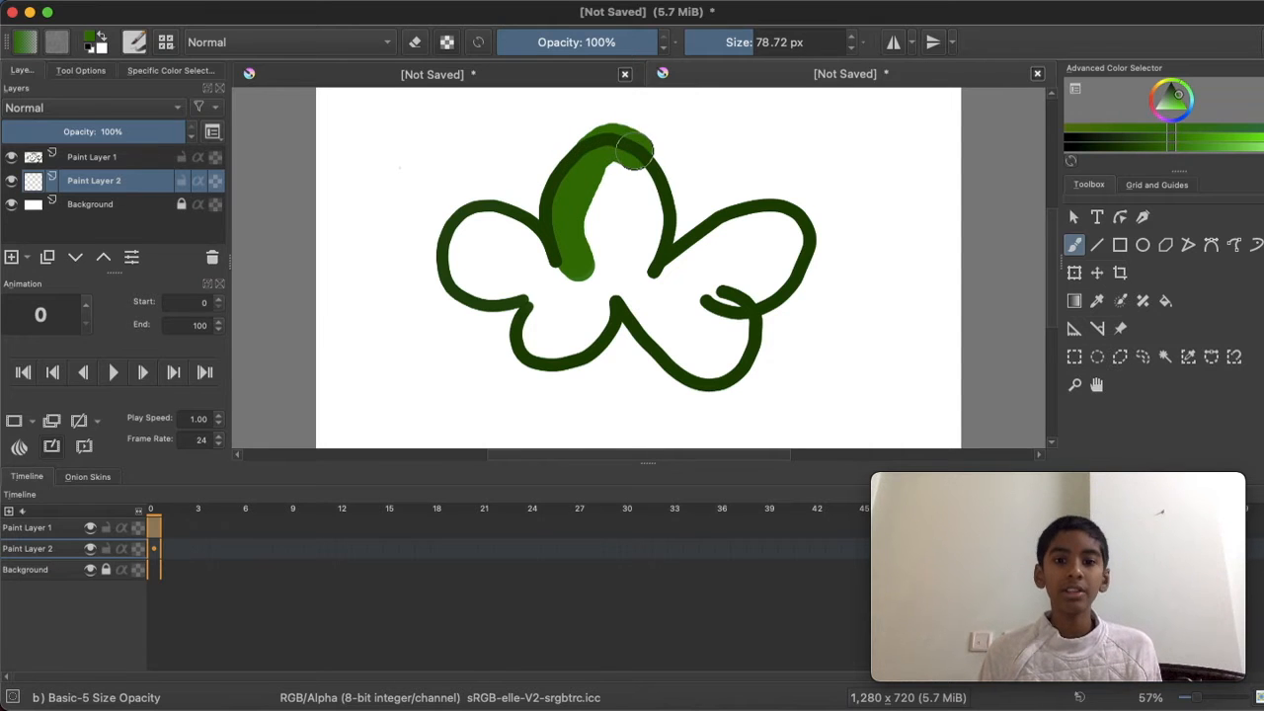
pyautogui.press('super+z')
pyautogui.moveTo(583, 253)
pyautogui.mouseDown()
pyautogui.moveTo(566, 218)
pyautogui.moveTo(573, 189)
pyautogui.moveTo(592, 197)
pyautogui.moveTo(613, 248)
pyautogui.moveTo(645, 204)
pyautogui.mouseUp()
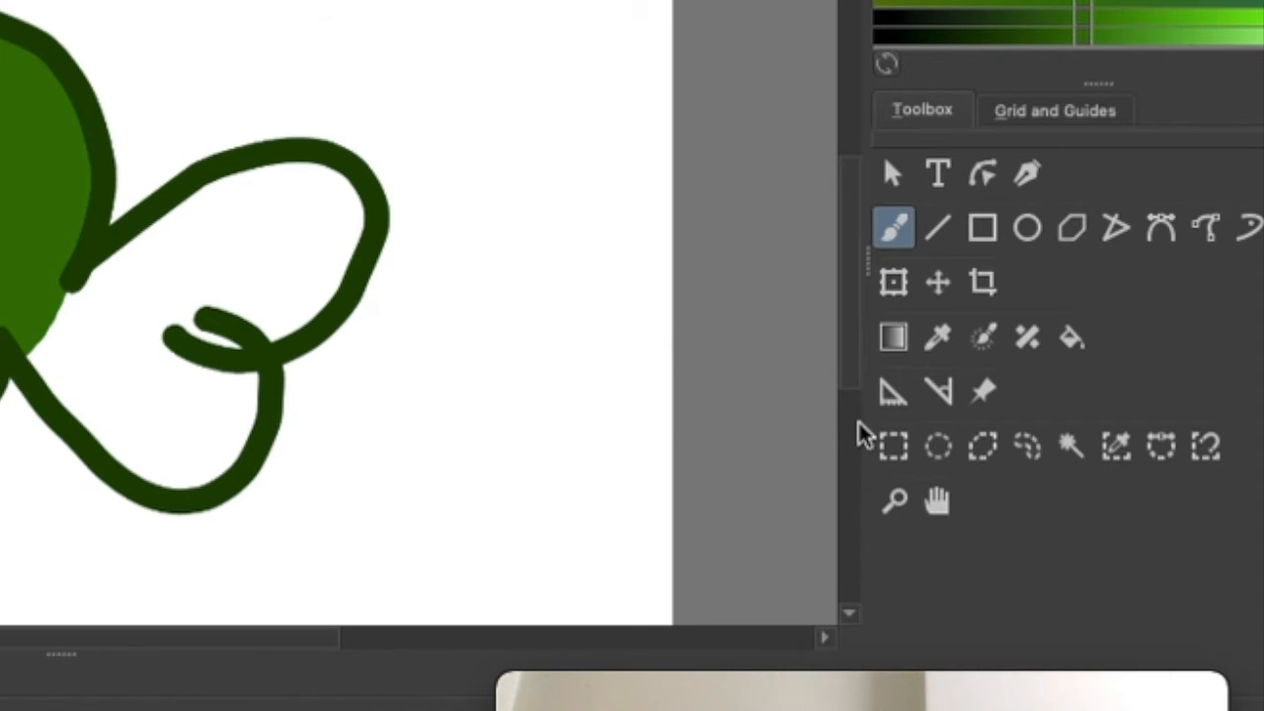
# Widen the Toolbox docker and adjust its divider with the Advanced Color Selector
pyautogui.moveTo(859, 434); pyautogui.dragTo(714, 390)
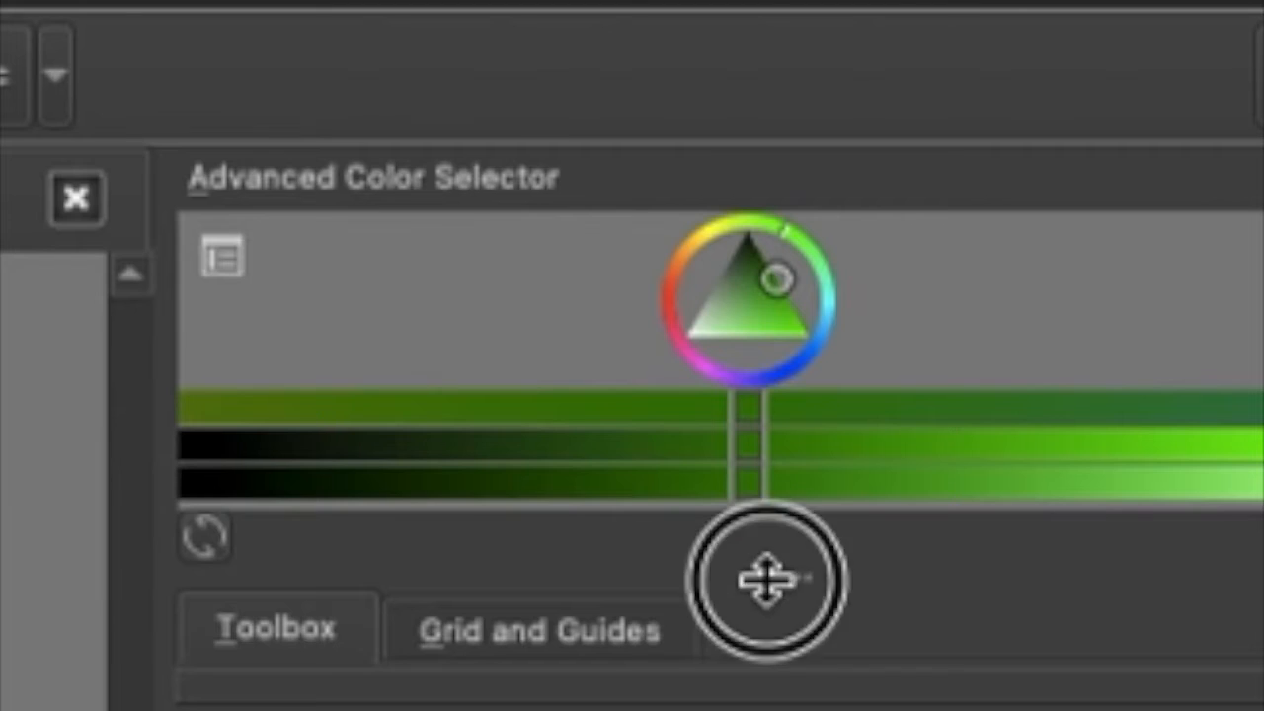
pyautogui.moveTo(767, 578); pyautogui.dragTo(767, 592)
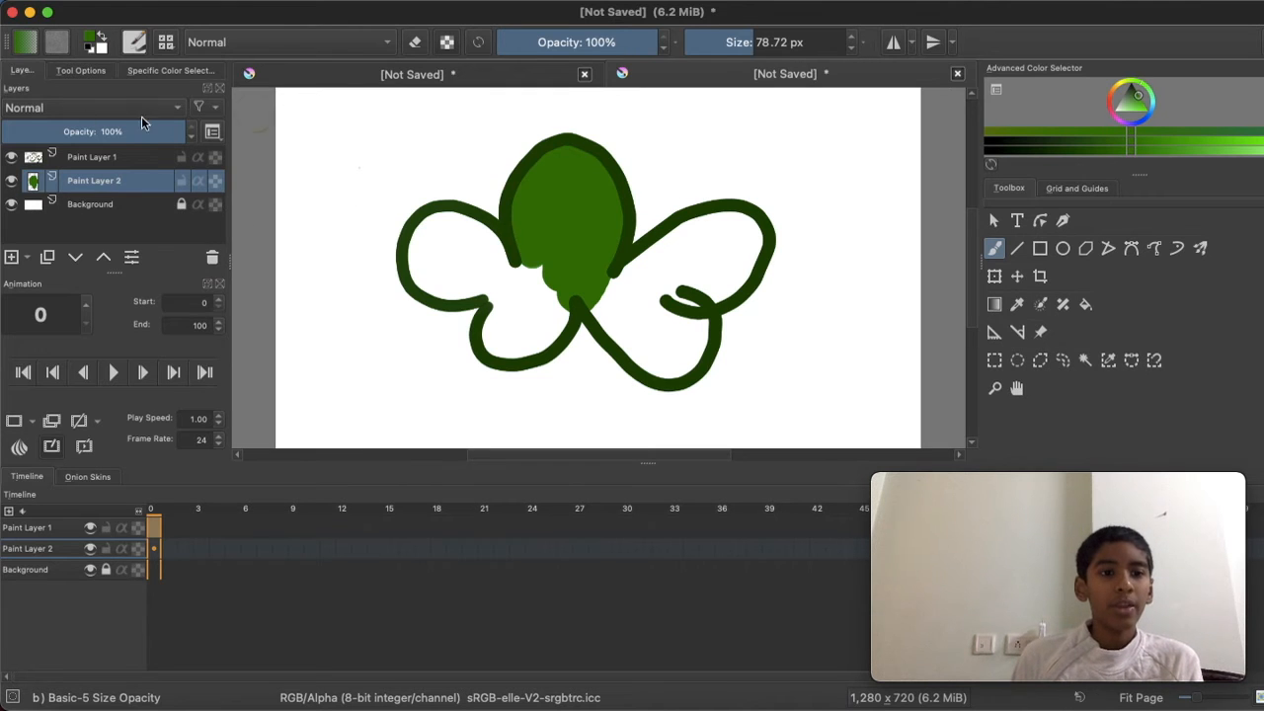
# Examine the tool options of the brush, color picker, move, elliptical selection and polygonal selection tools
pyautogui.click(77, 70)
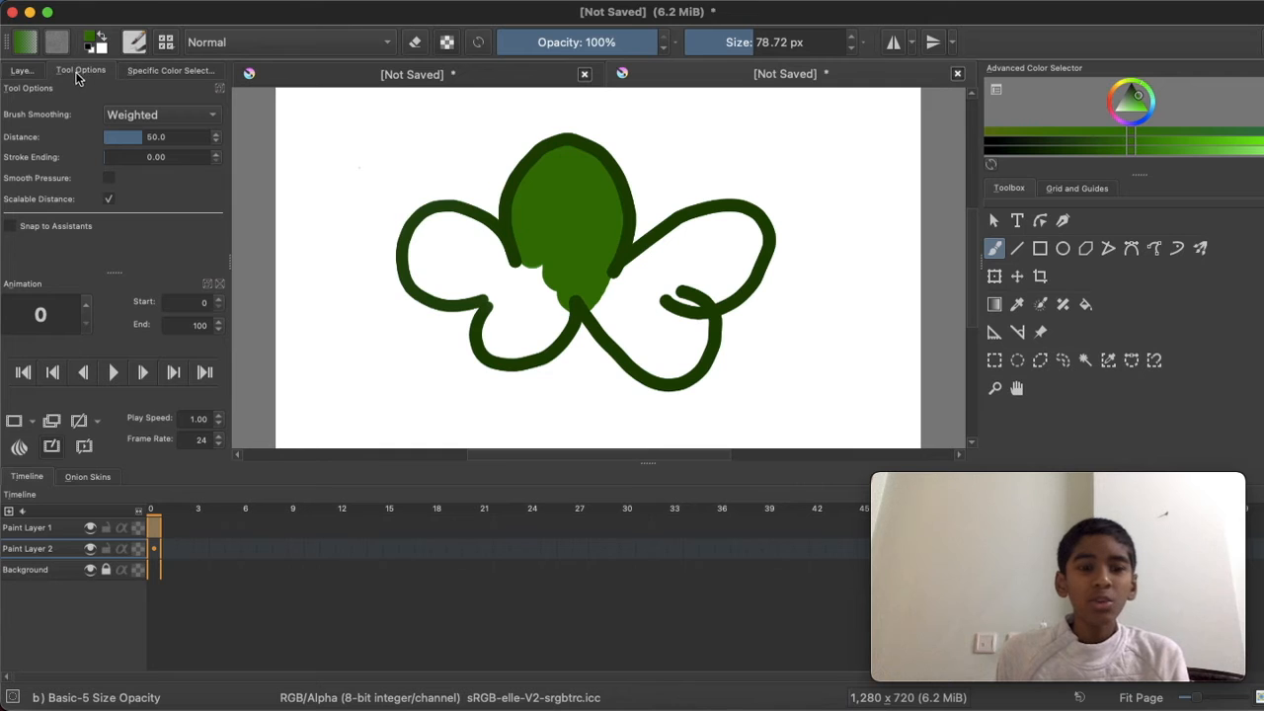
pyautogui.click(1017, 304)
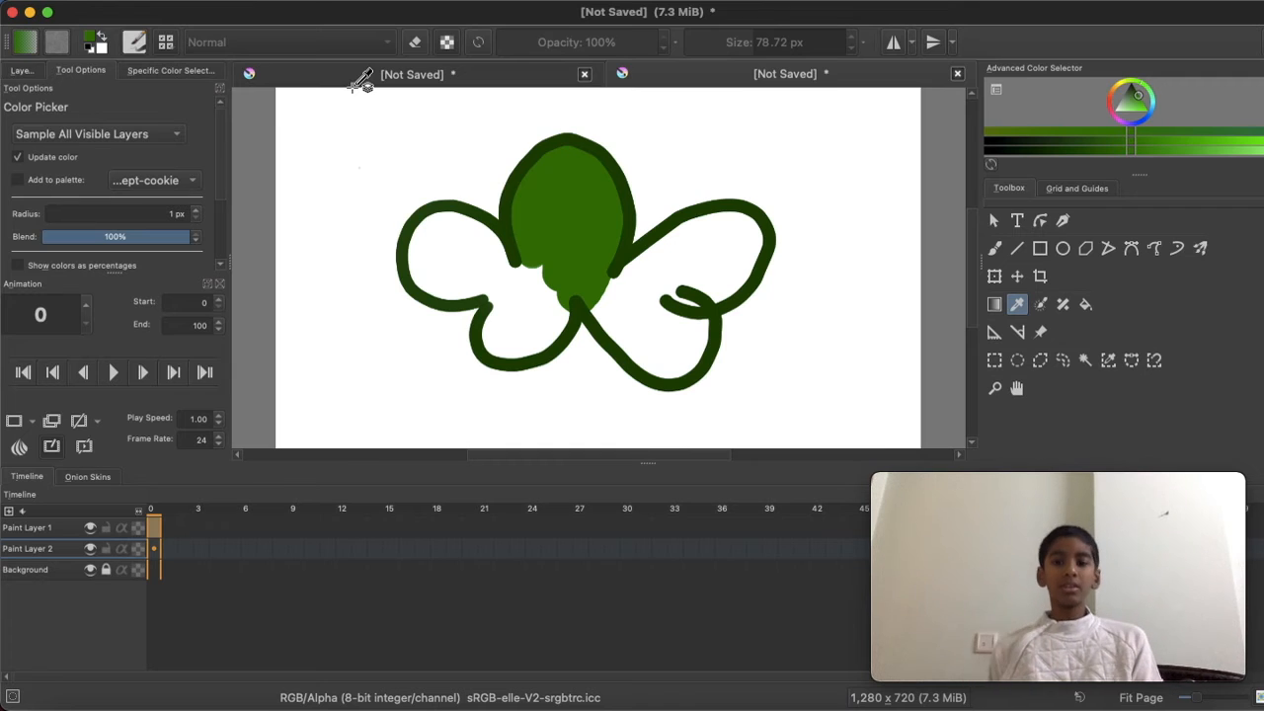
pyautogui.click(1017, 275)
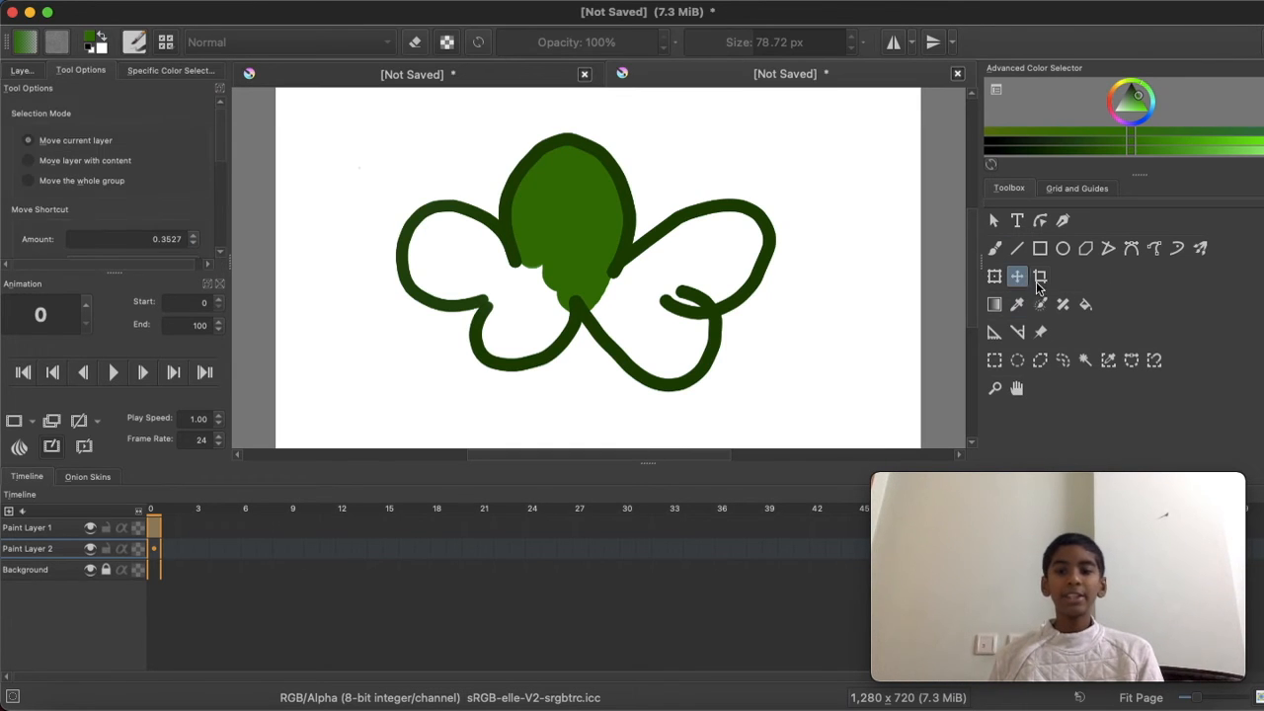
pyautogui.click(1017, 360)
pyautogui.click(1040, 360)
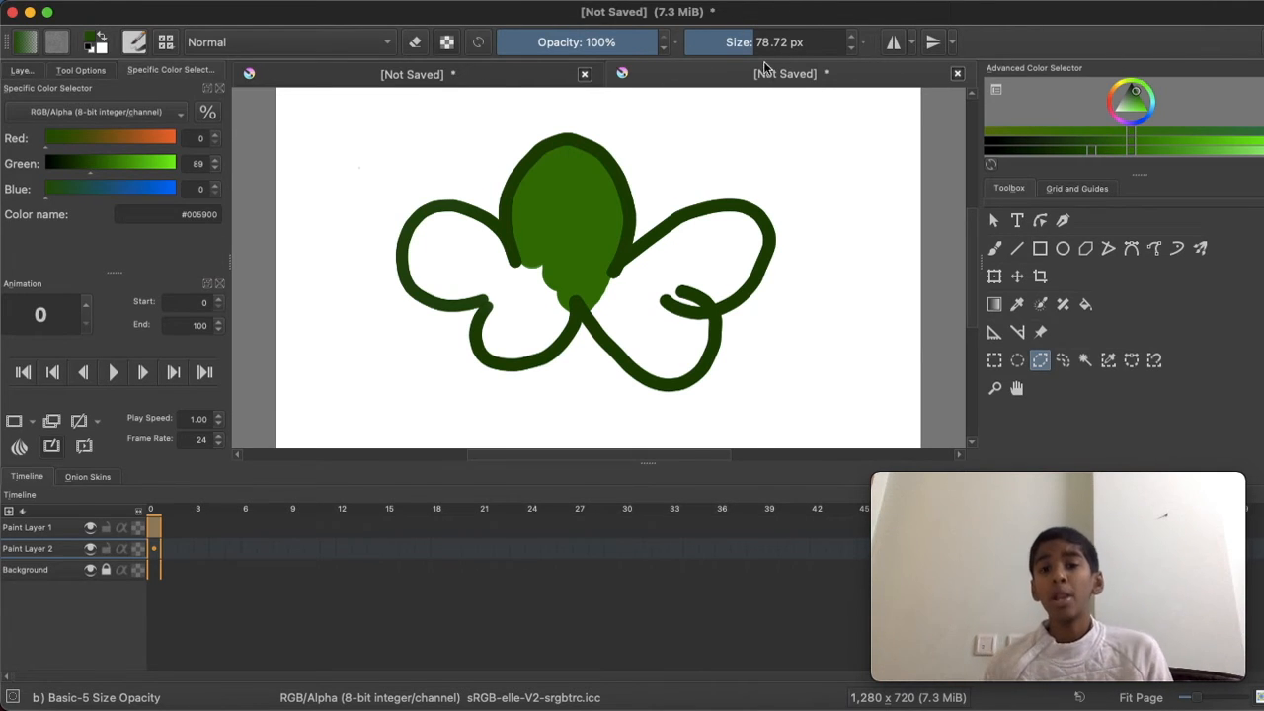
# Try painting over the flower in dark green with a very large brush
pyautogui.moveTo(785, 43); pyautogui.dragTo(867, 46)
pyautogui.press('b')
pyautogui.moveTo(681, 266); pyautogui.dragTo(424, 259)
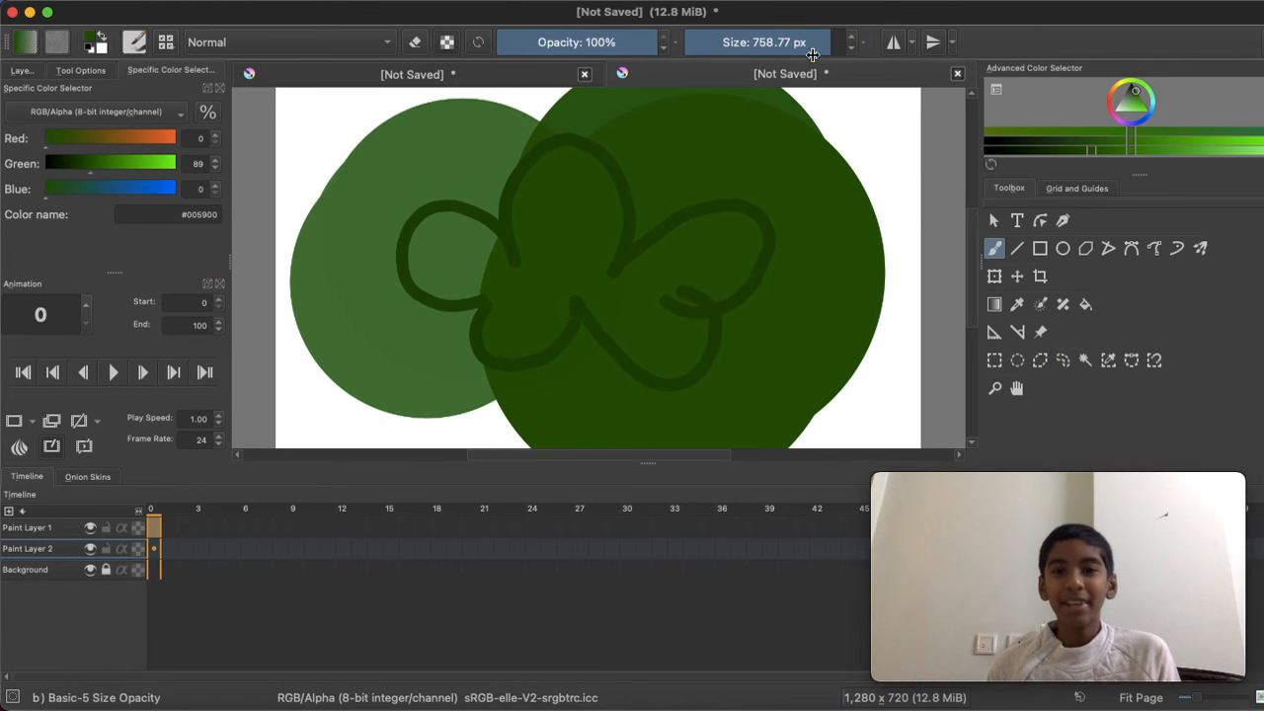
# Reduce the brush size to about 121 px and undo the test strokes over the flower
pyautogui.click(768, 52)
pyautogui.moveTo(878, 125)
pyautogui.mouseDown()
pyautogui.moveTo(894, 340)
pyautogui.moveTo(864, 381)
pyautogui.moveTo(726, 374)
pyautogui.moveTo(625, 289)
pyautogui.mouseUp()
pyautogui.press('super+z')
pyautogui.press('super+z')
pyautogui.press('super+z')
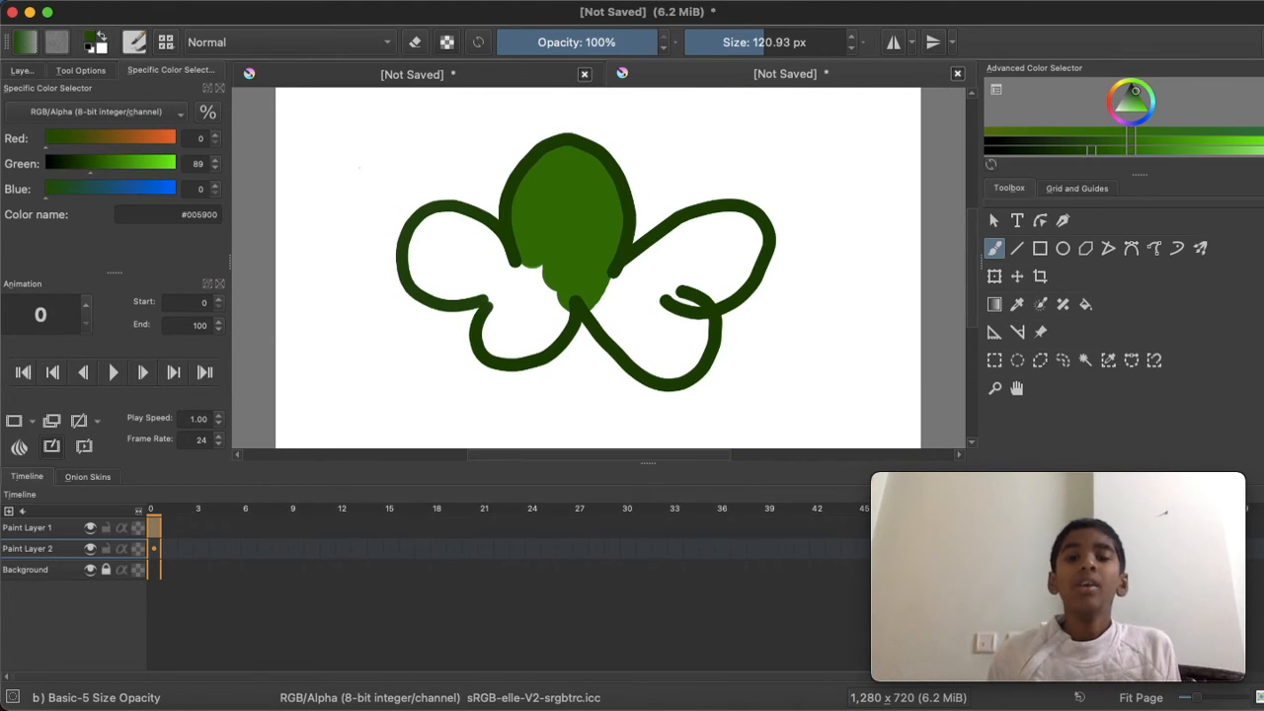
# Try the brush opacity setting with a test dab beside the flower and undo the dab
pyautogui.moveTo(636, 42)
pyautogui.mouseDown()
pyautogui.moveTo(553, 46)
pyautogui.moveTo(677, 37)
pyautogui.mouseUp()
pyautogui.click(806, 215)
pyautogui.press('super+z')
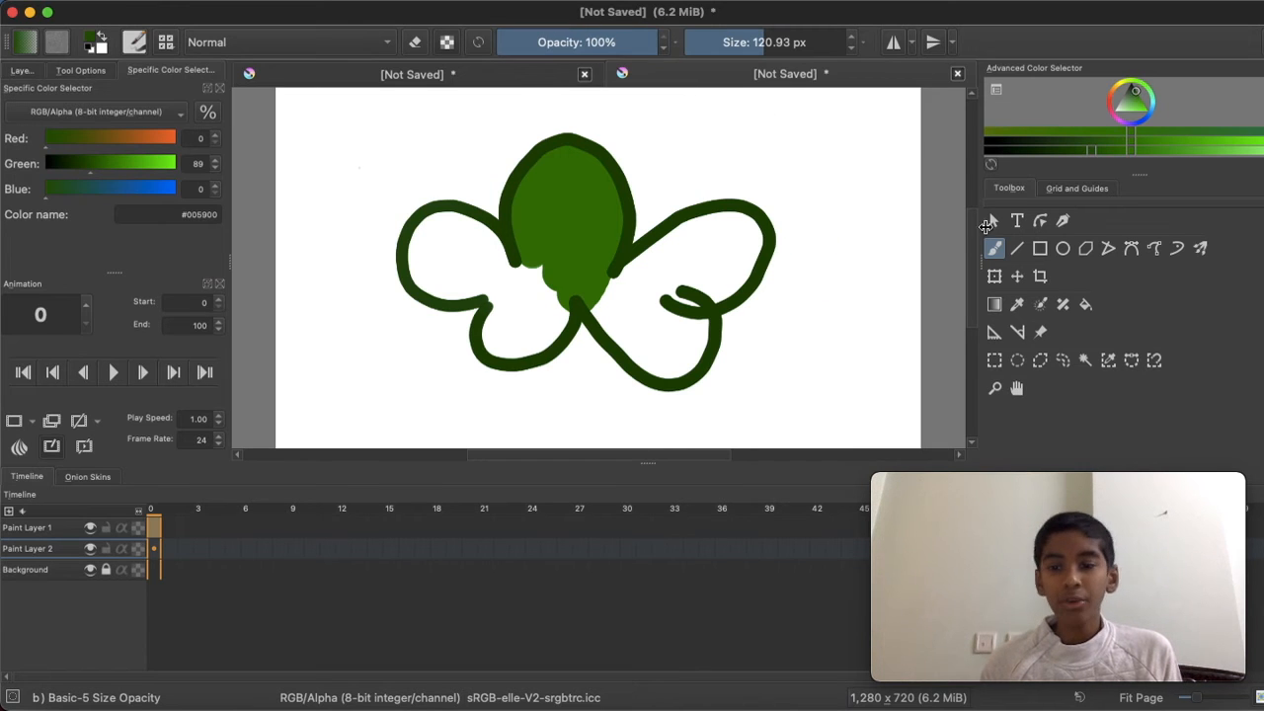
# Look at the Transform and Move tools and return to the Freehand Brush tool
pyautogui.click(994, 275)
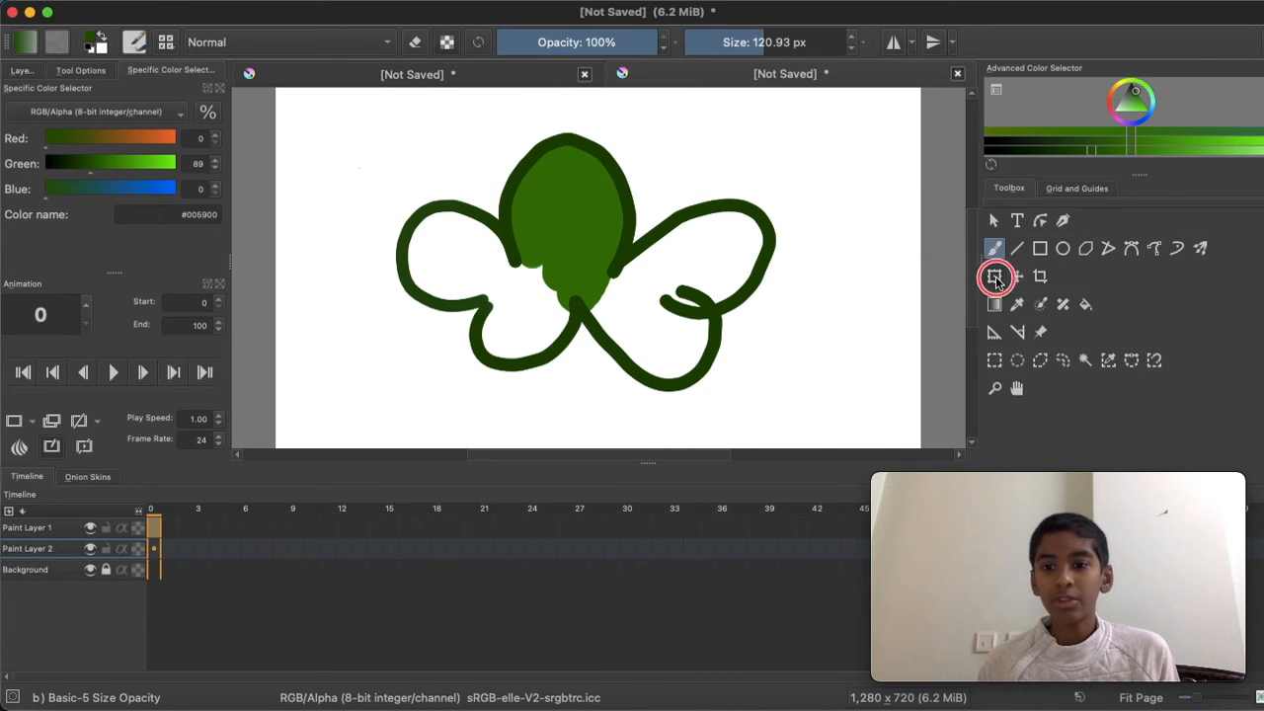
pyautogui.click(1017, 276)
pyautogui.click(994, 248)
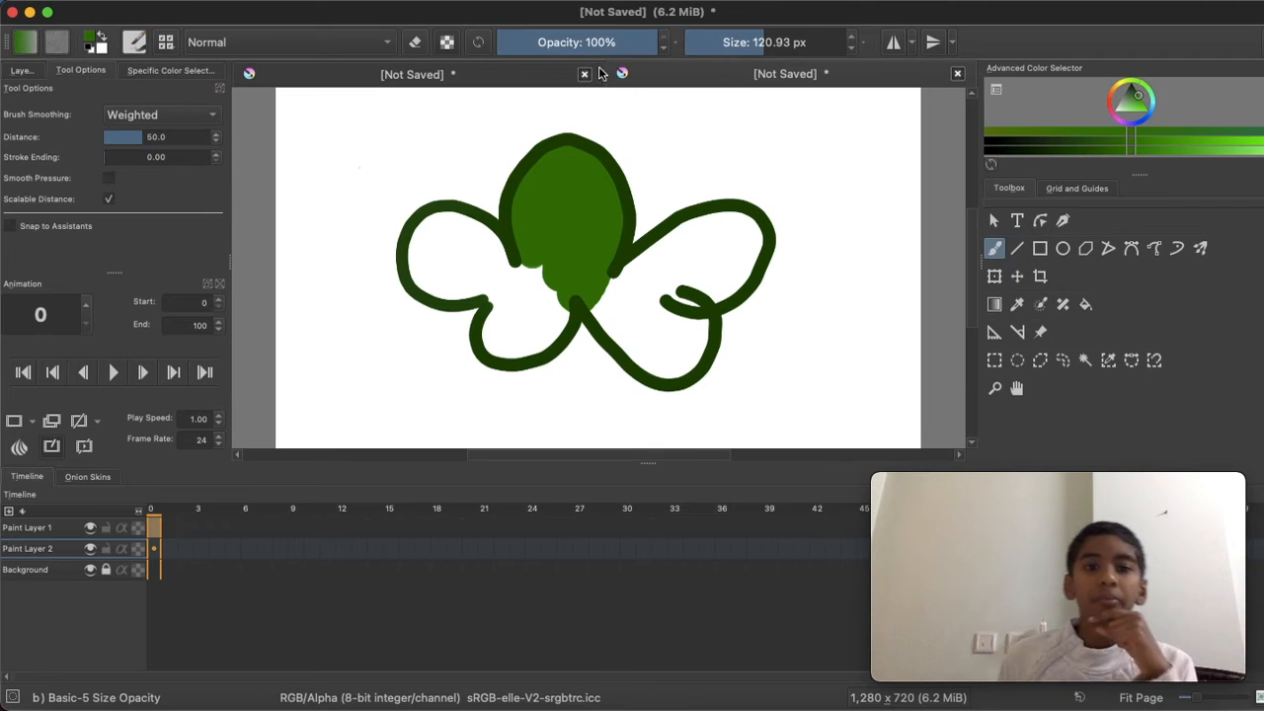
# Try the brush's Preserve Alpha and eraser modes on the flower and undo the test marks
pyautogui.click(456, 45)
pyautogui.moveTo(451, 169)
pyautogui.mouseDown()
pyautogui.moveTo(513, 184)
pyautogui.moveTo(538, 250)
pyautogui.moveTo(574, 267)
pyautogui.moveTo(622, 203)
pyautogui.mouseUp()
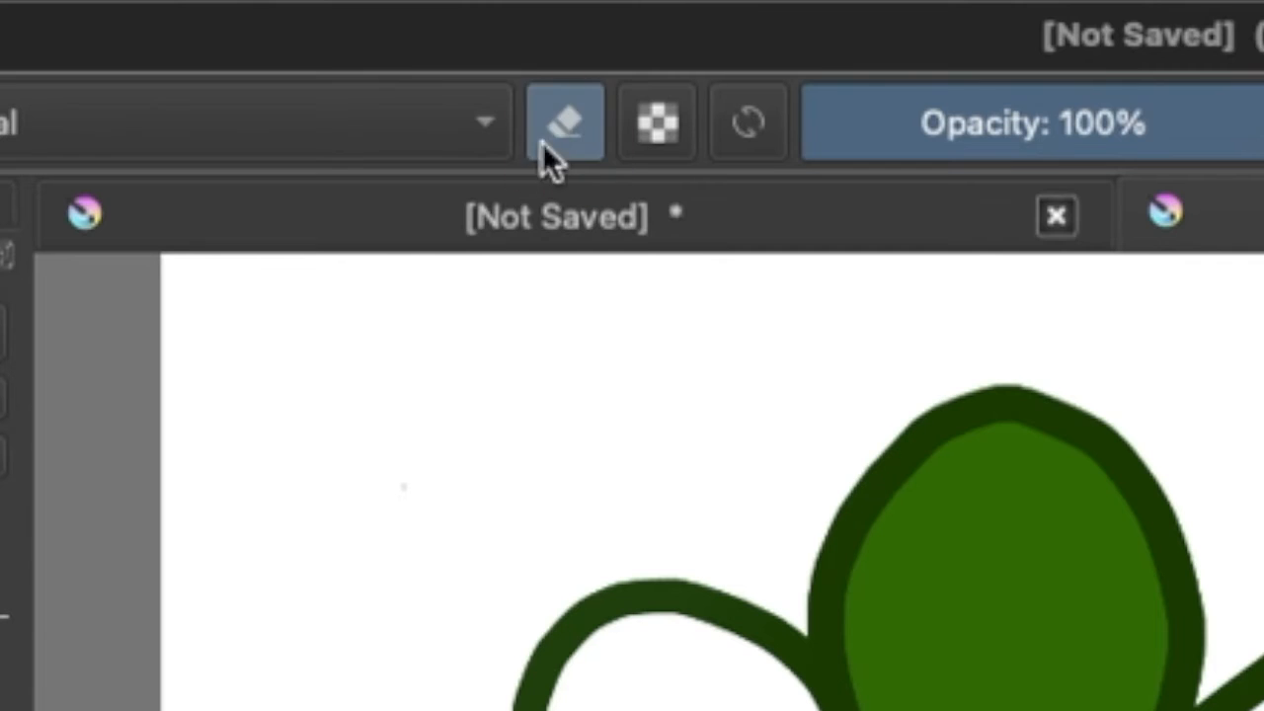
pyautogui.click(412, 41)
pyautogui.click(553, 111)
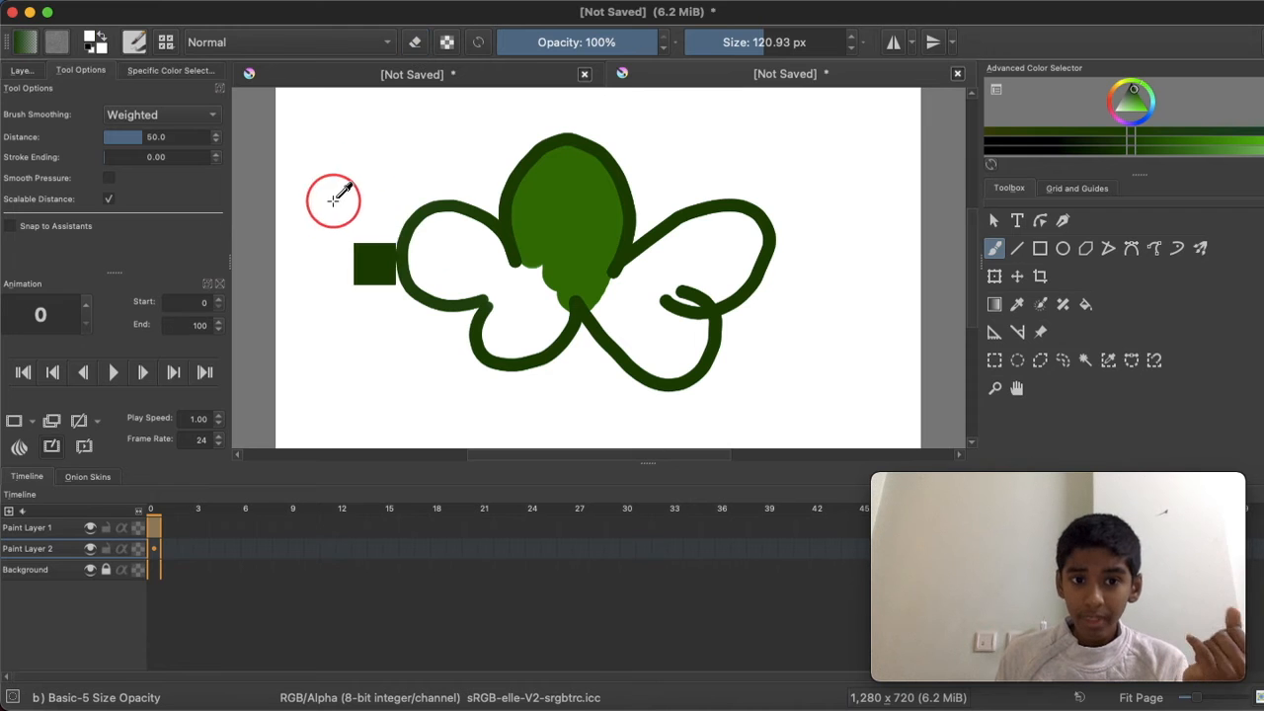
pyautogui.click(464, 209)
pyautogui.press('super+z')
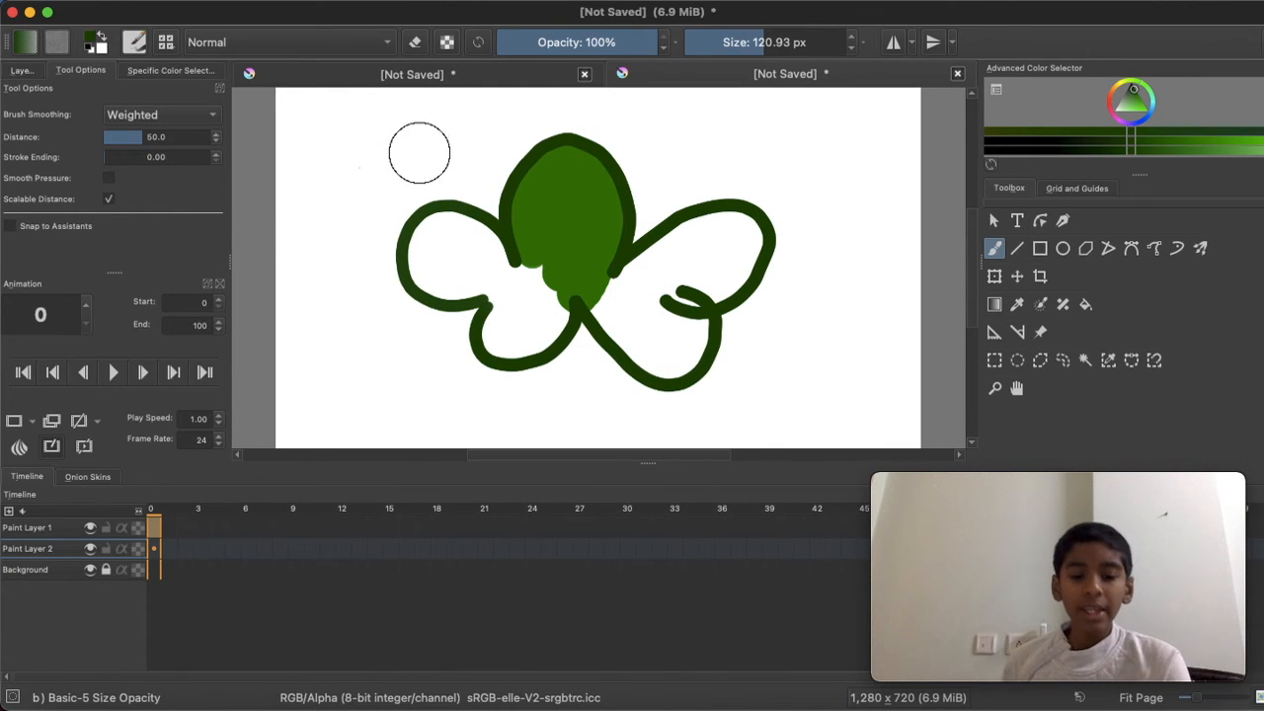
# Turn on the brush's eraser mode and erase the green fill inside the flower's upper petal on Paint Layer 2
pyautogui.press('e')
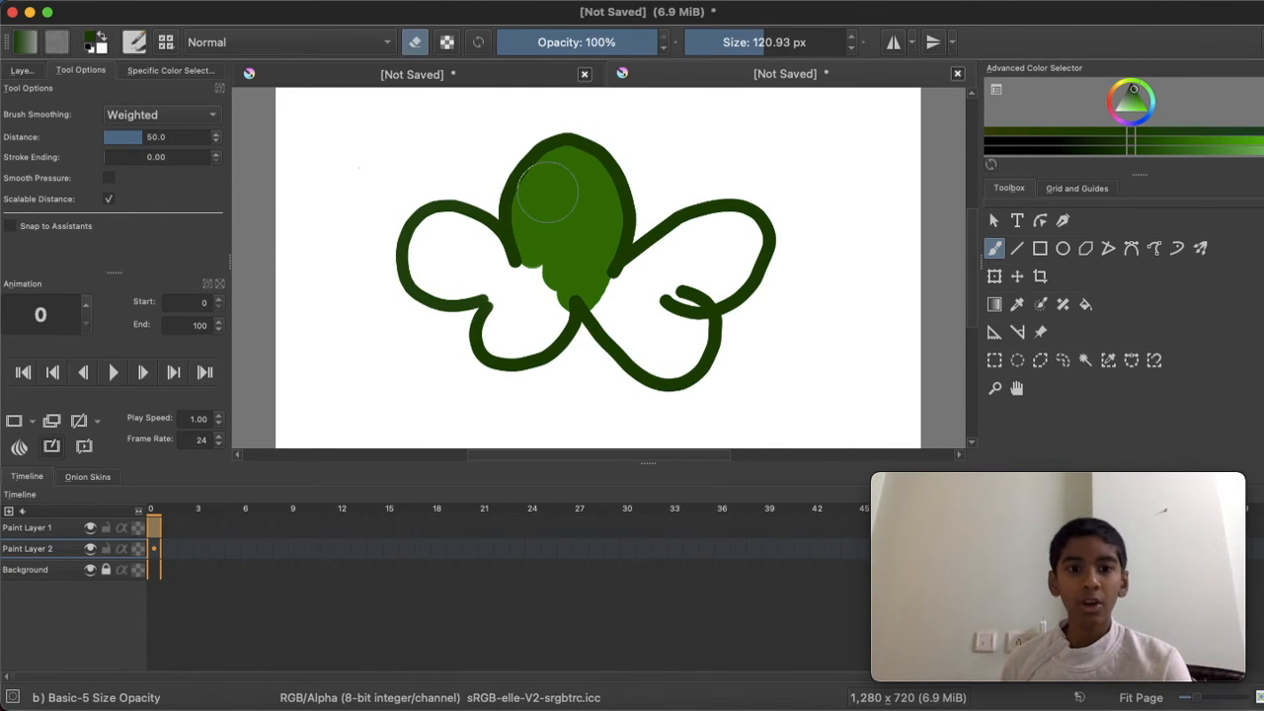
pyautogui.click(416, 43)
pyautogui.moveTo(524, 217)
pyautogui.mouseDown()
pyautogui.moveTo(579, 155)
pyautogui.moveTo(642, 234)
pyautogui.moveTo(626, 362)
pyautogui.mouseUp()
pyautogui.moveTo(835, 164)
pyautogui.mouseDown()
pyautogui.moveTo(590, 212)
pyautogui.moveTo(579, 358)
pyautogui.mouseUp()
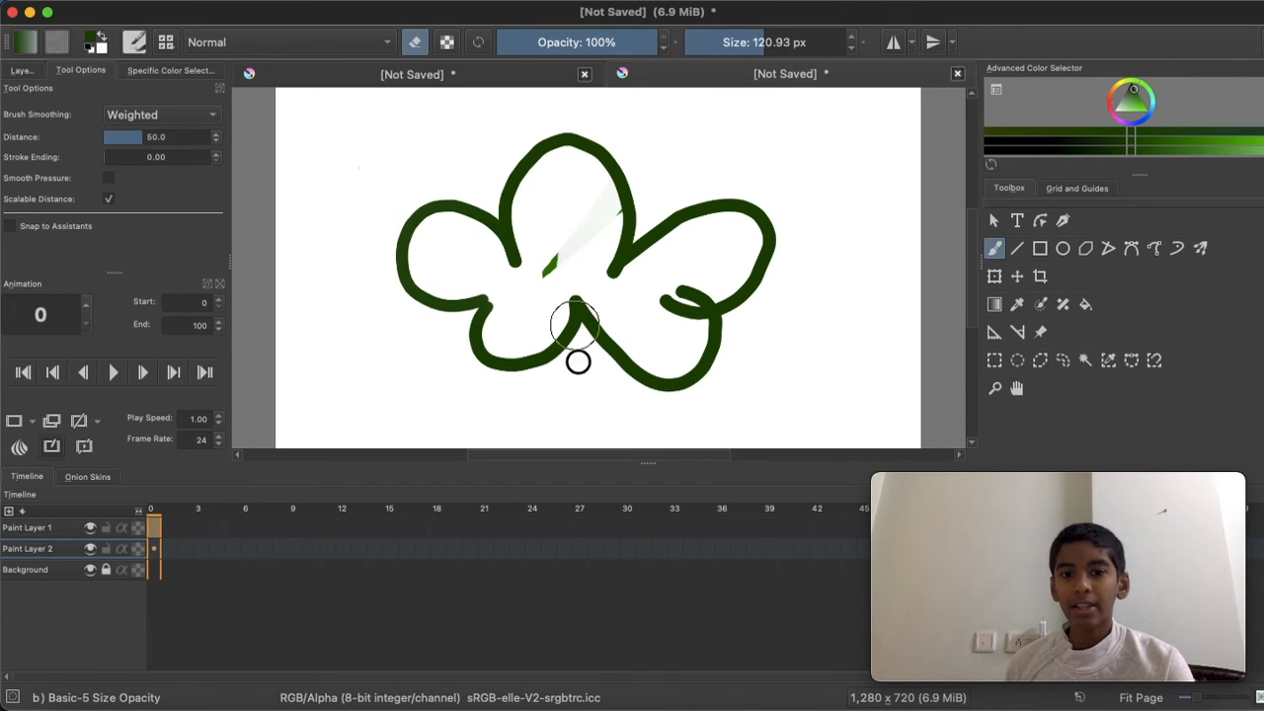
pyautogui.moveTo(621, 128)
pyautogui.mouseDown()
pyautogui.moveTo(614, 169)
pyautogui.moveTo(597, 148)
pyautogui.mouseUp()
# Undo the eraser strokes, the petal's green fill and the layer reordering, and turn off eraser mode
pyautogui.hotkey('ctrl', 'z')
pyautogui.hotkey('ctrl', 'z')
pyautogui.hotkey('ctrl', 'z')
pyautogui.hotkey('ctrl', 'z')
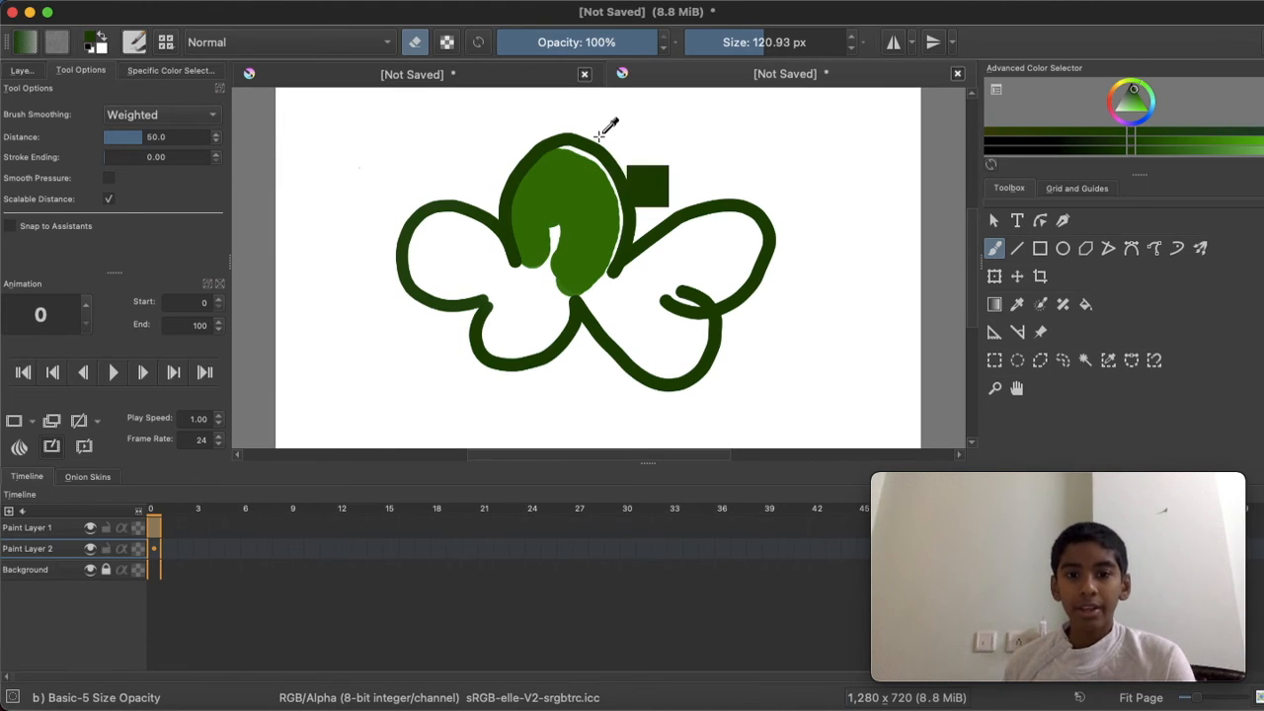
pyautogui.hotkey('ctrl', 'z')
pyautogui.hotkey('ctrl', 'z')
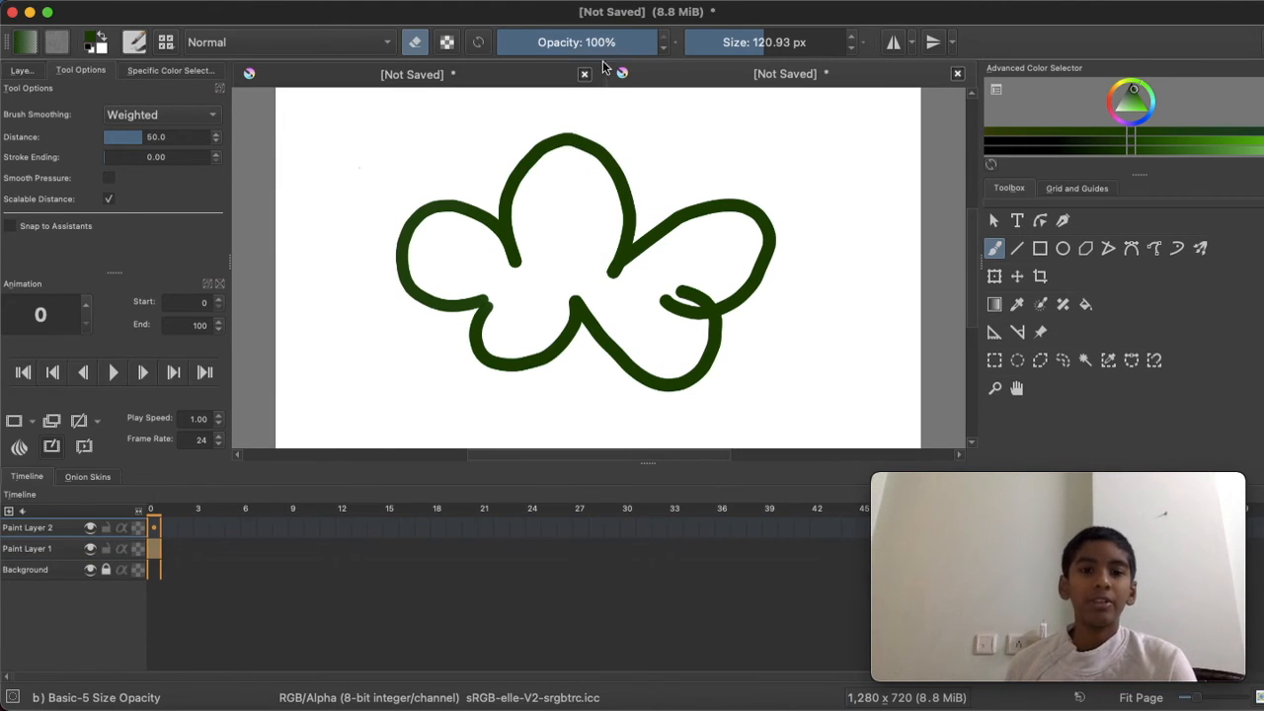
pyautogui.click(419, 42)
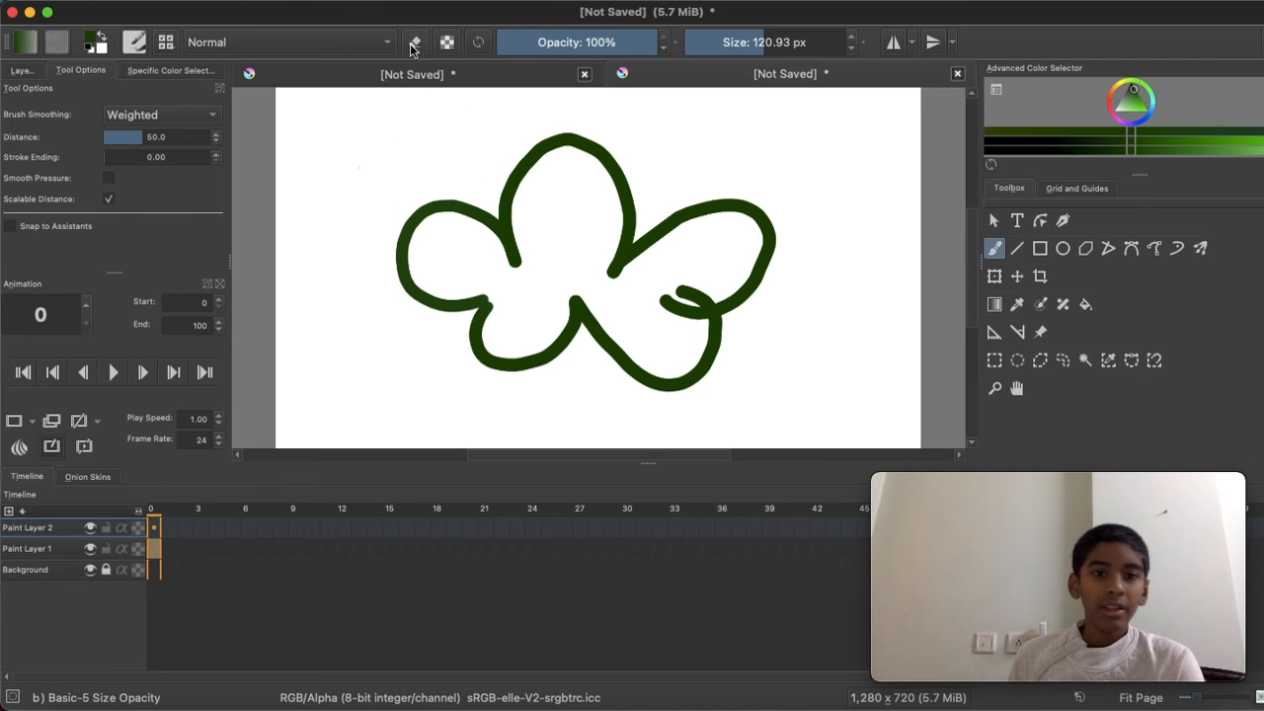
# Look through the brush blending modes and set the mode to Color
pyautogui.click(296, 44)
pyautogui.click(296, 46)
pyautogui.click(296, 43)
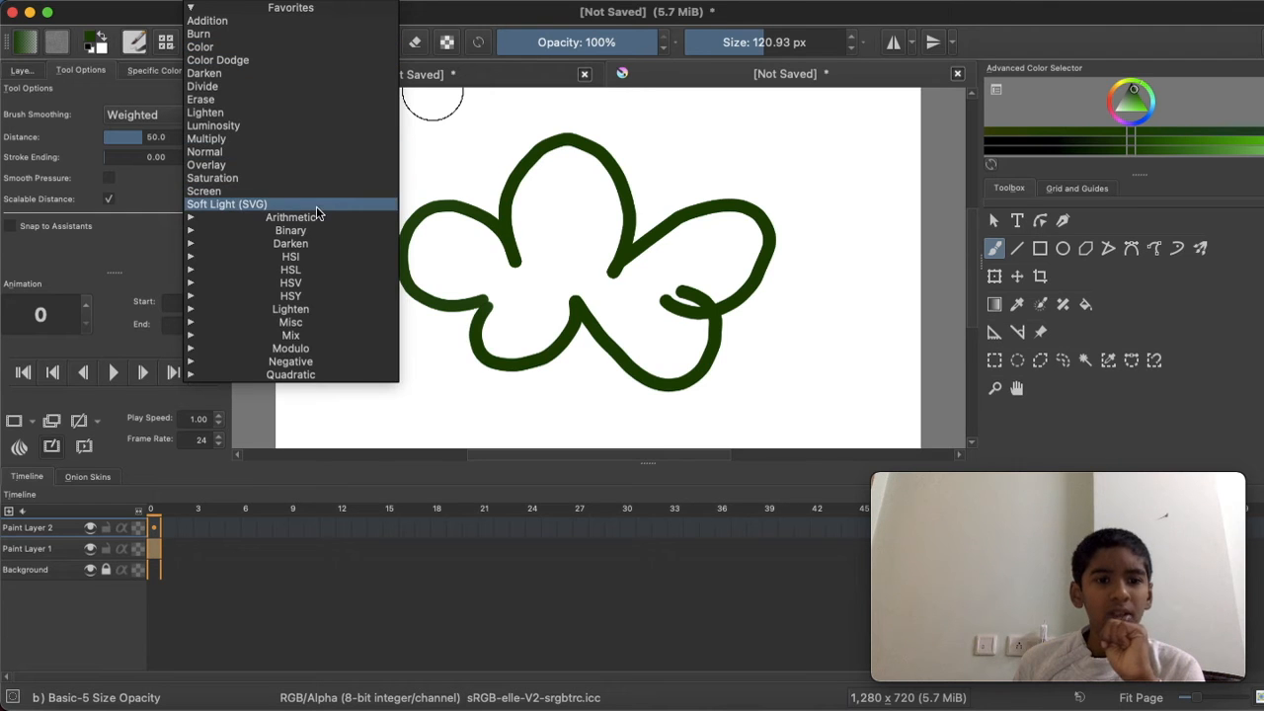
pyautogui.click(475, 141)
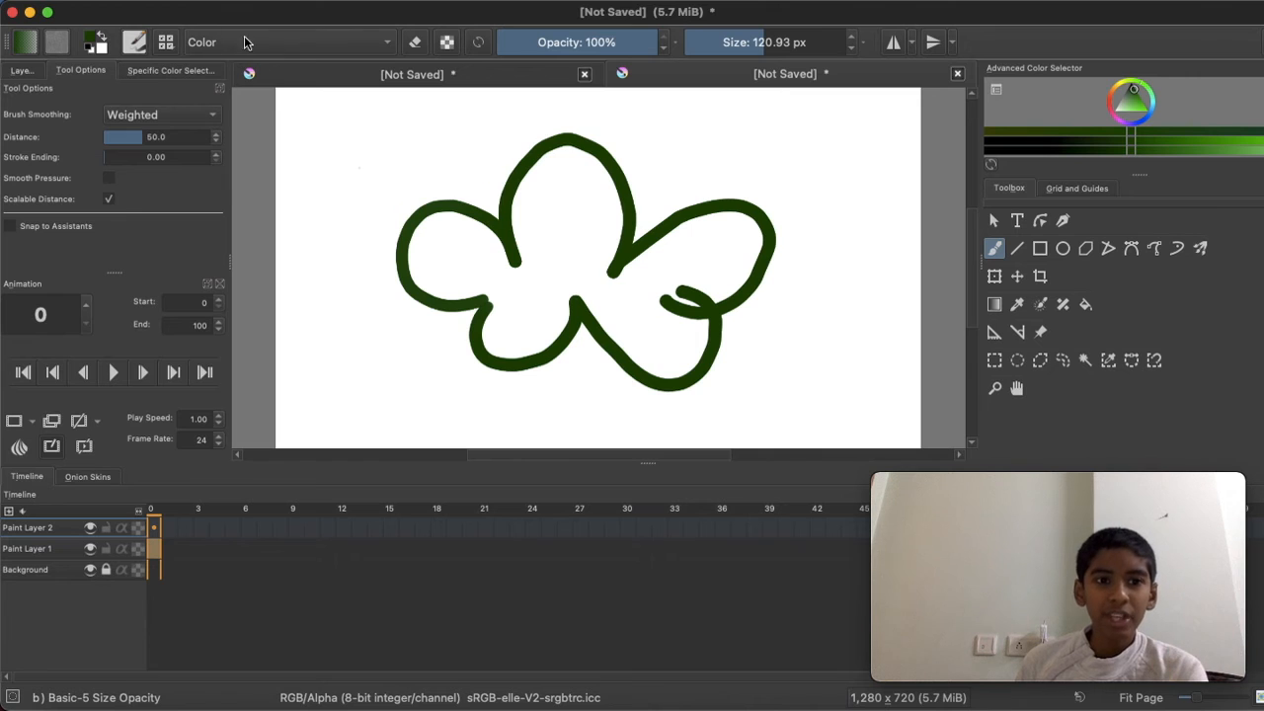
# Look through the full collection of brush presets and close it without changing the brush
pyautogui.click(166, 42)
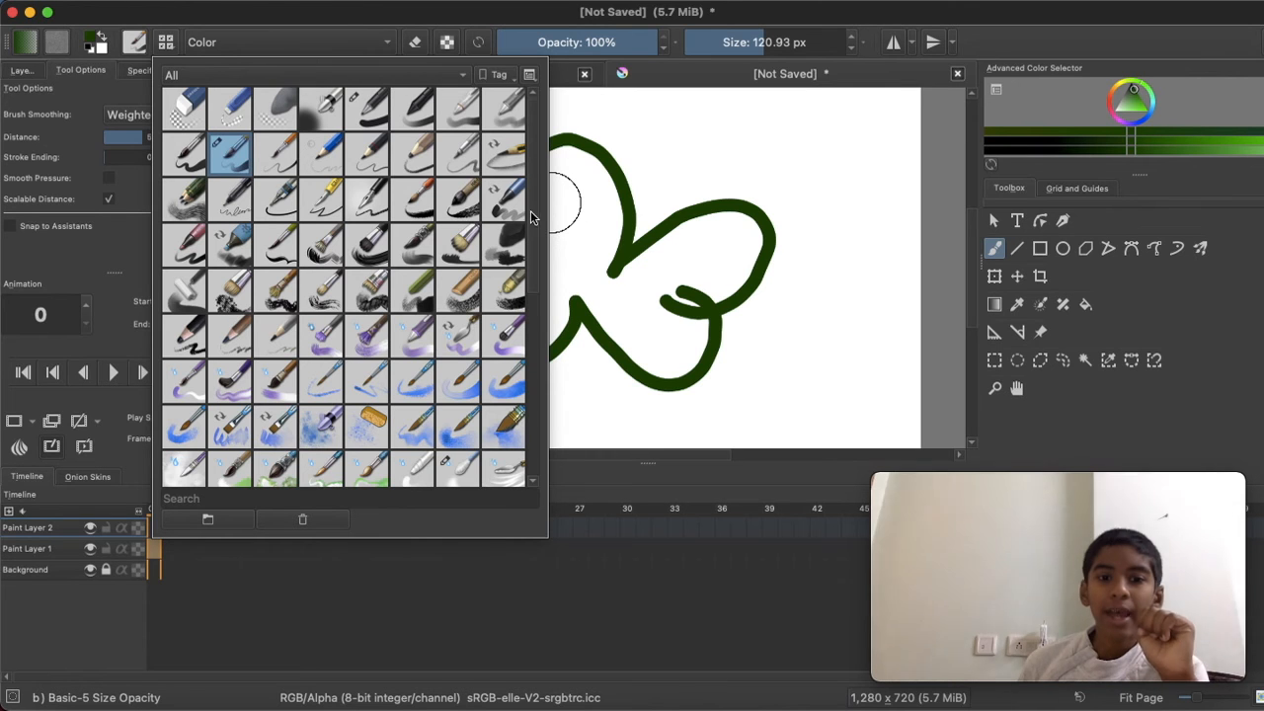
pyautogui.scroll(-6, 536, 211)
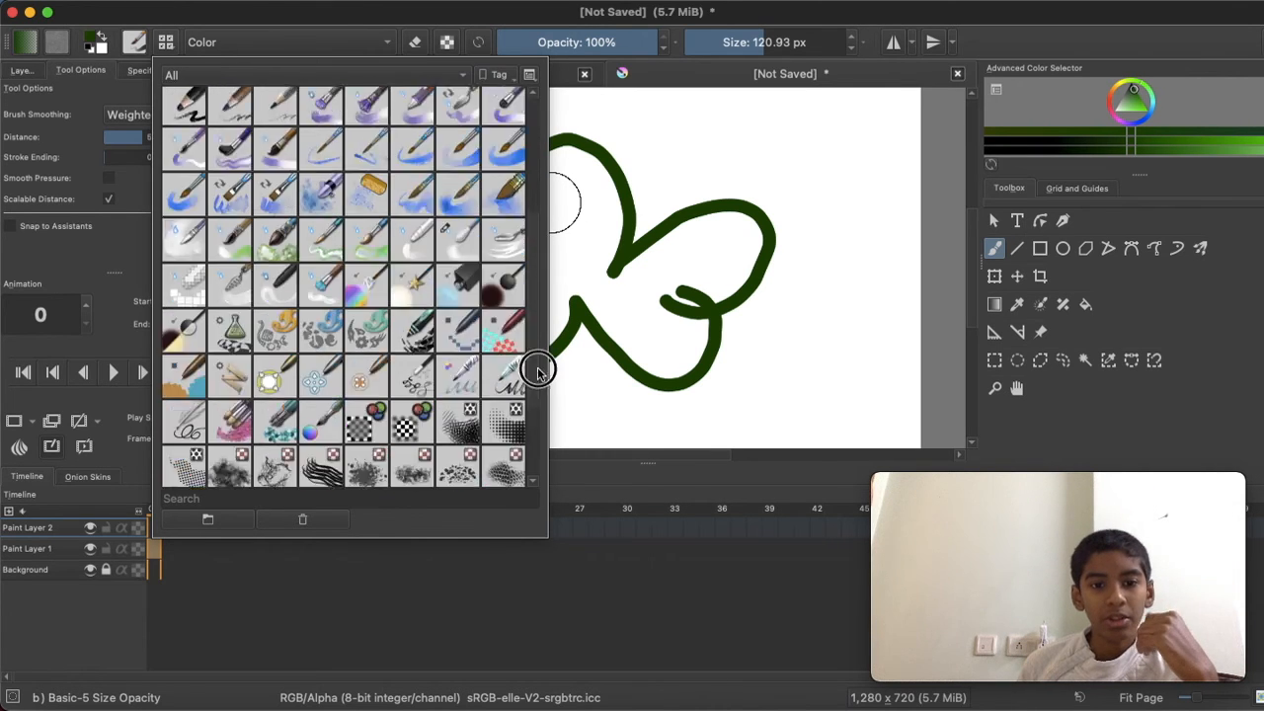
pyautogui.scroll(6, 536, 325)
pyautogui.scroll(-10, 538, 293)
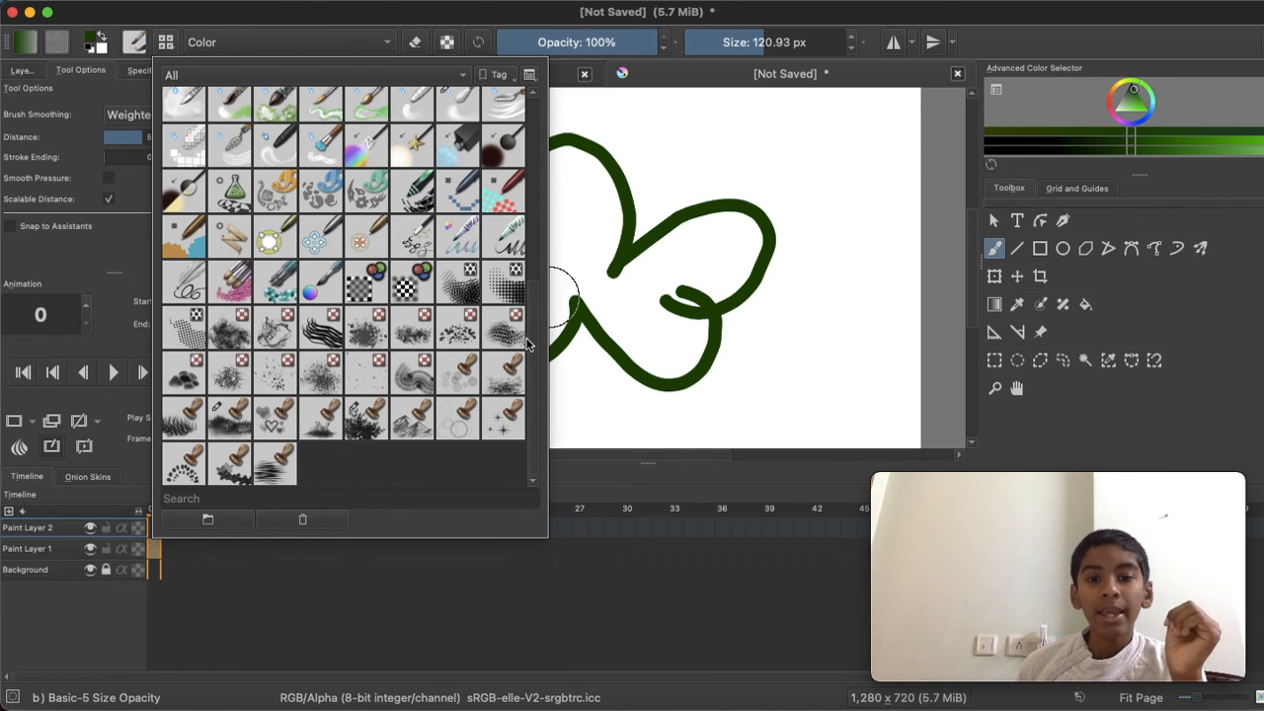
pyautogui.scroll(10, 533, 326)
pyautogui.scroll(-5, 536, 325)
pyautogui.scroll(5, 542, 184)
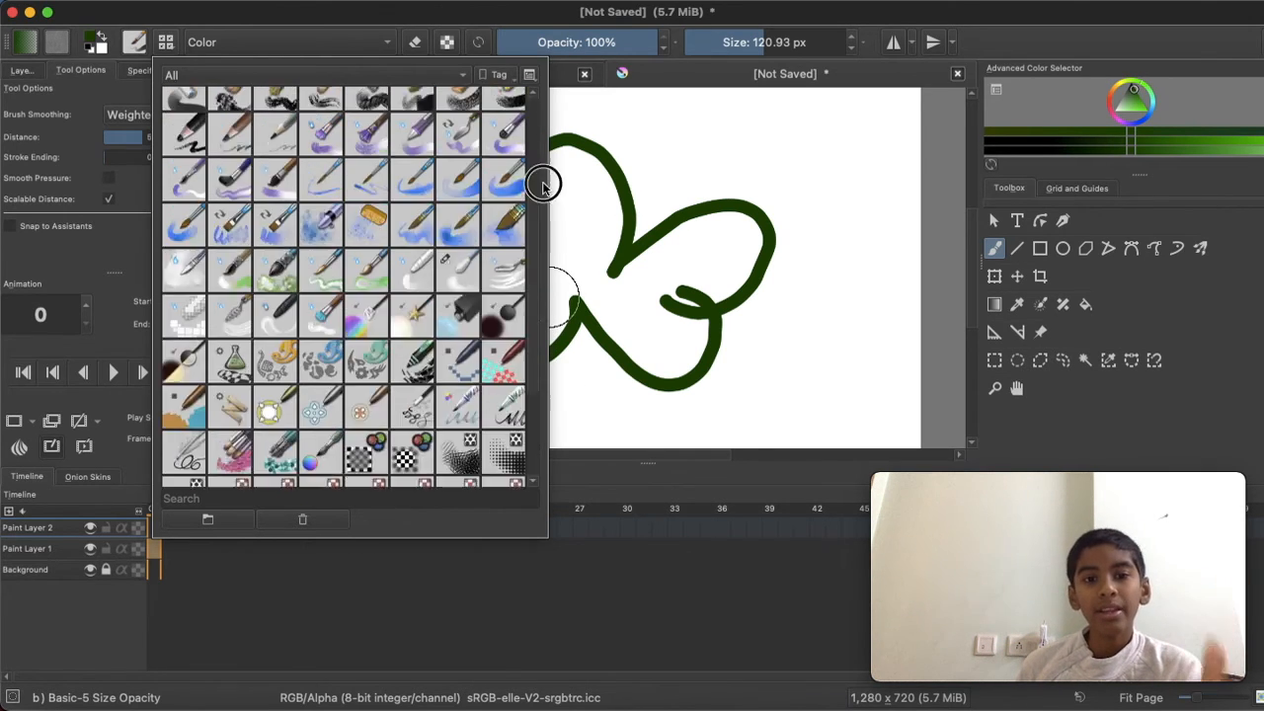
pyautogui.scroll(-5, 542, 107)
pyautogui.scroll(5, 544, 291)
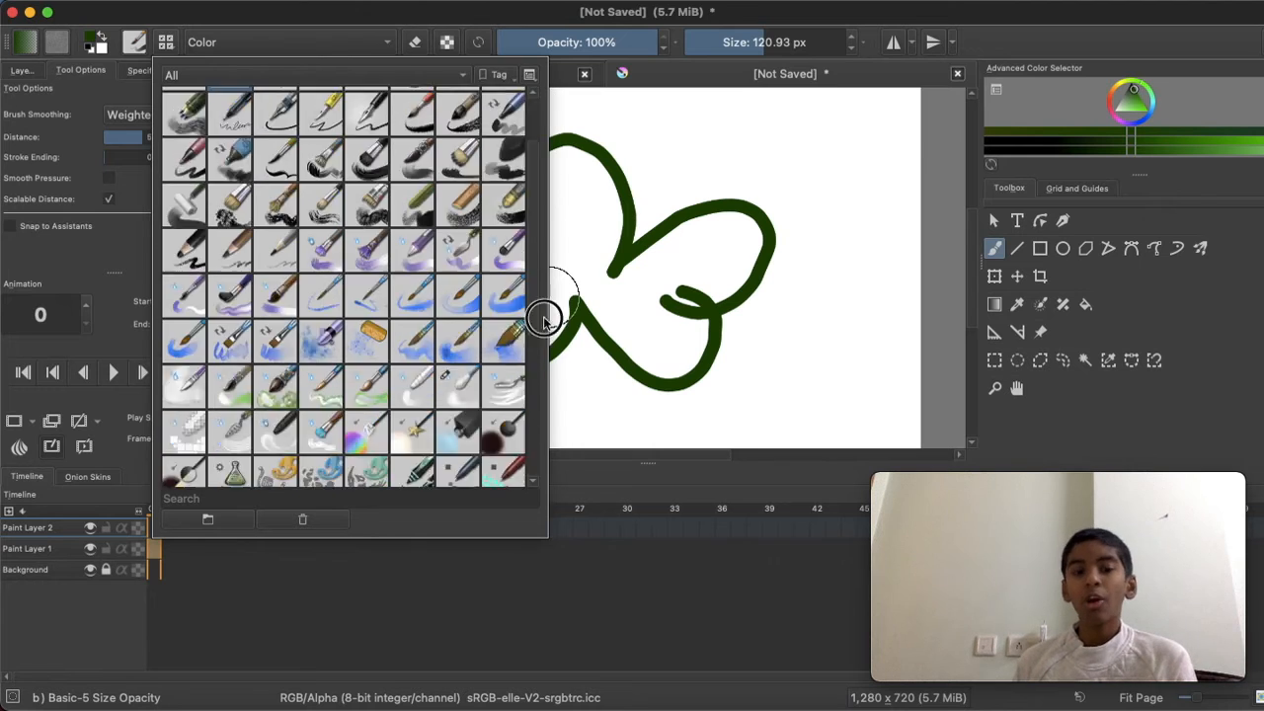
pyautogui.scroll(-10, 550, 310)
pyautogui.scroll(10, 526, 361)
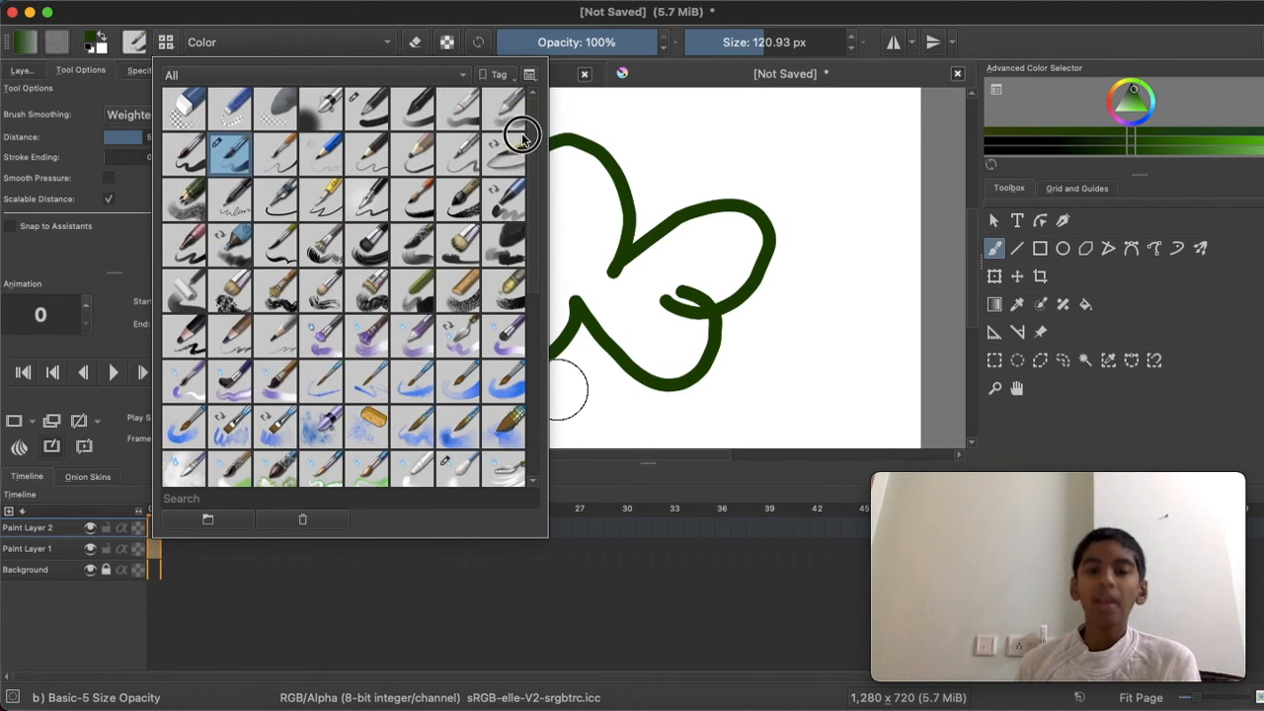
pyautogui.click(612, 138)
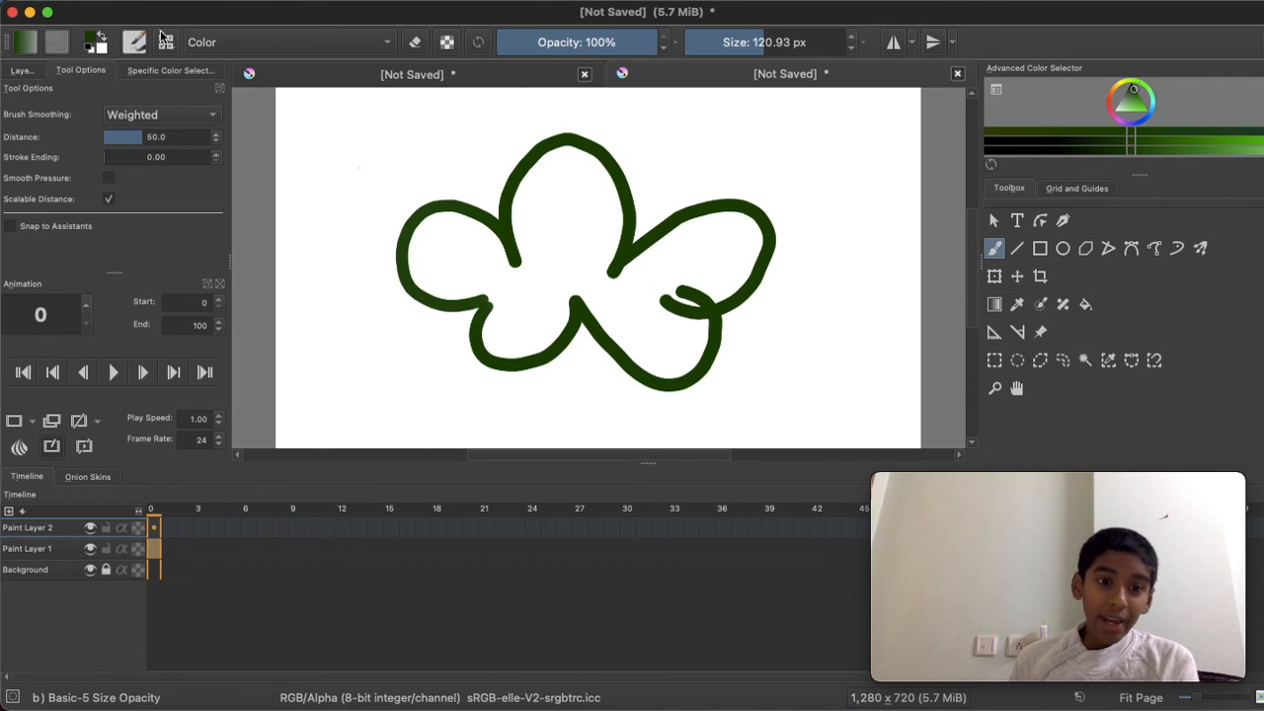
# Examine the Predefined and Text brush tip options in the brush settings editor and close the editor
pyautogui.click(139, 44)
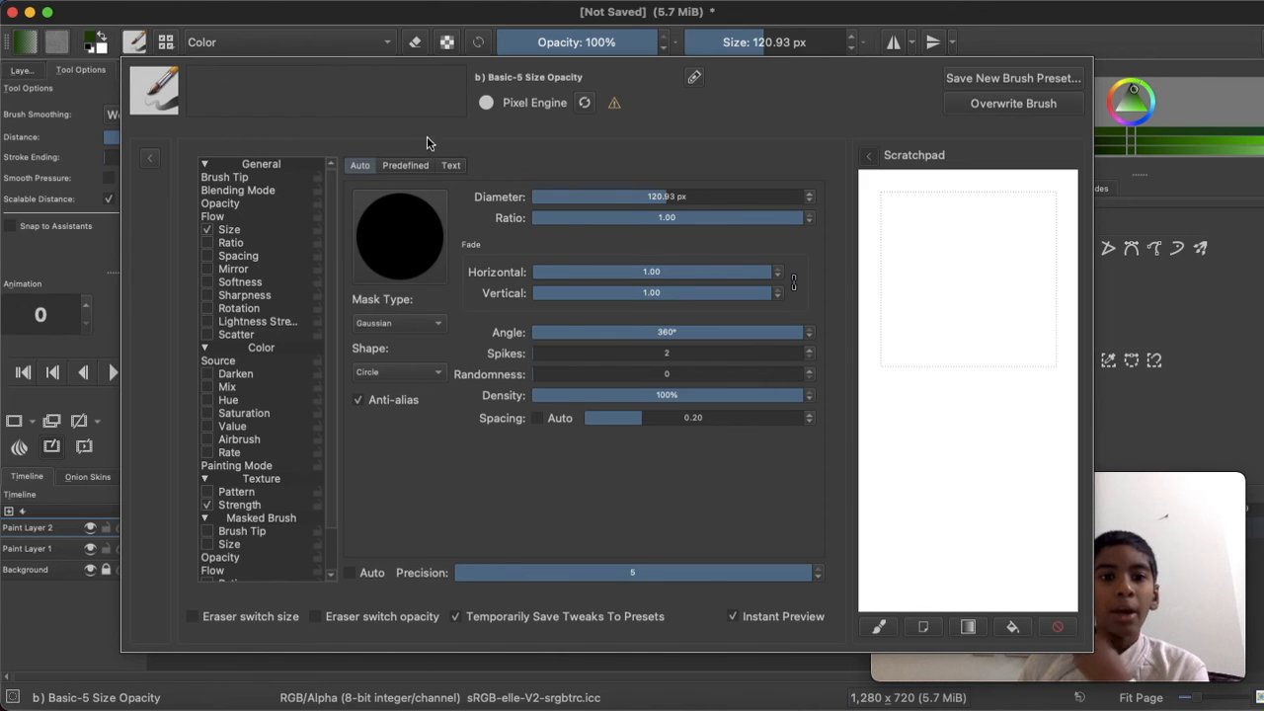
pyautogui.click(406, 165)
pyautogui.click(446, 166)
pyautogui.click(401, 169)
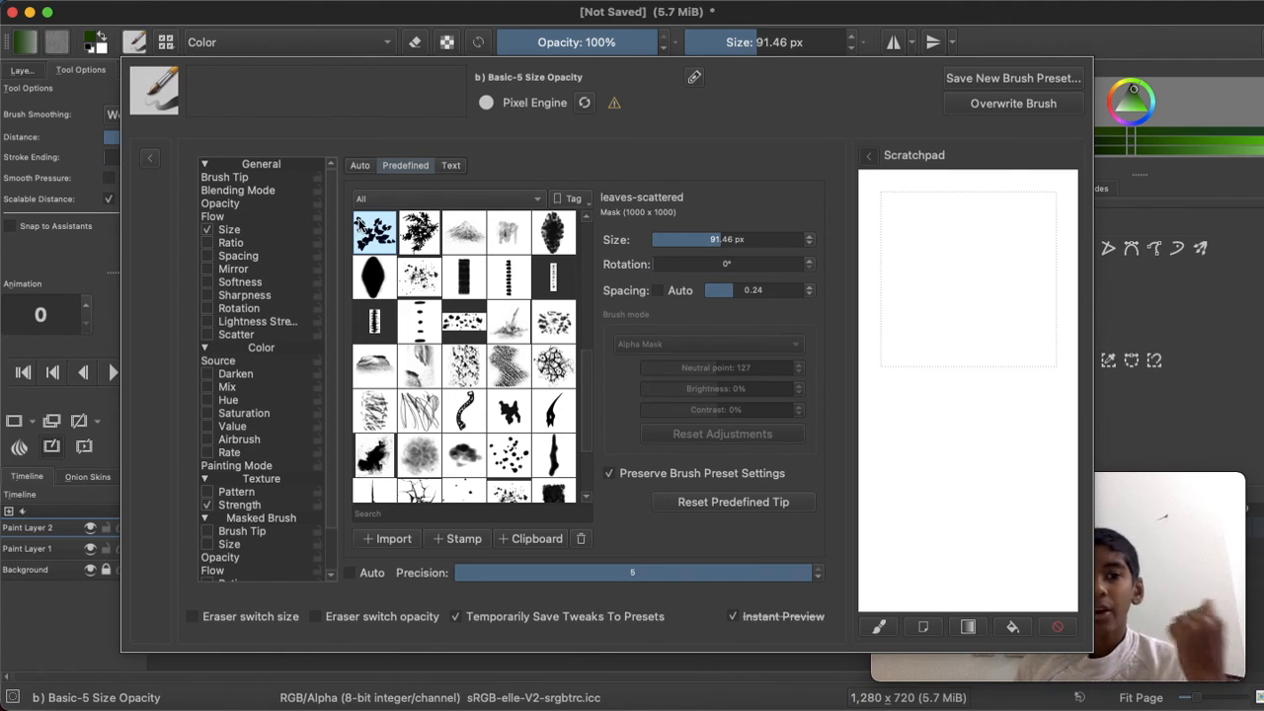
pyautogui.click(1111, 246)
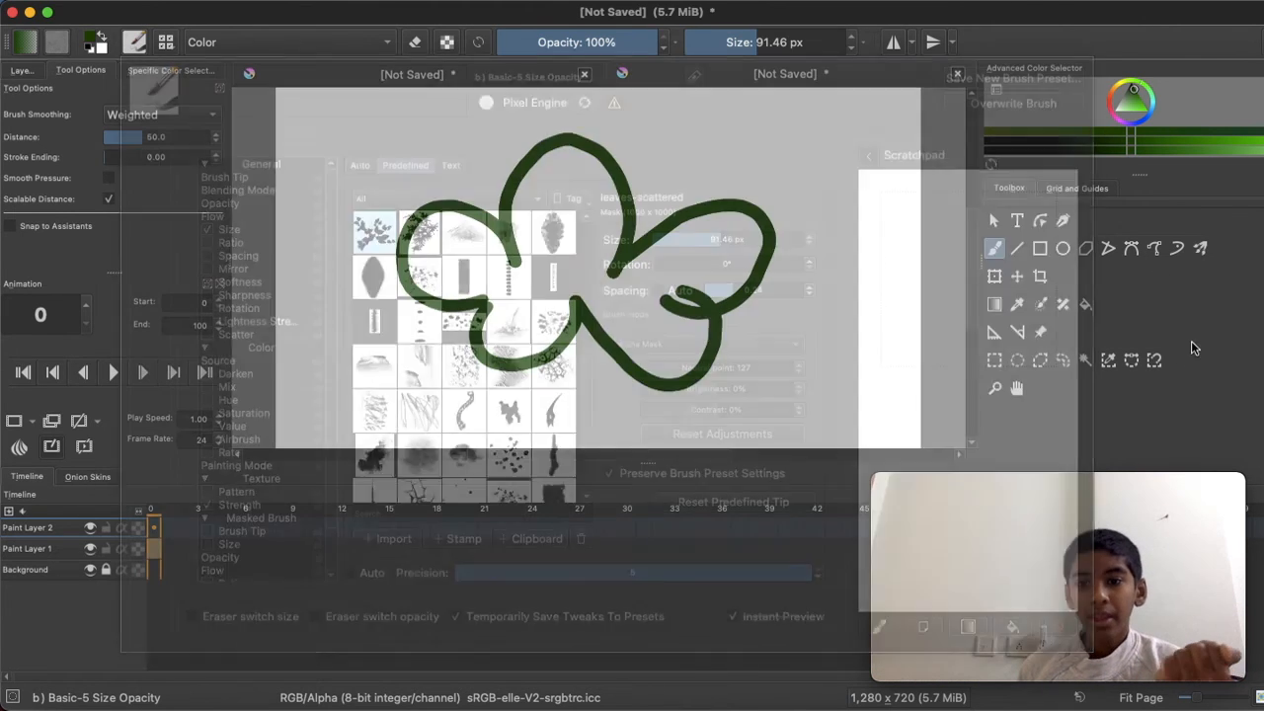